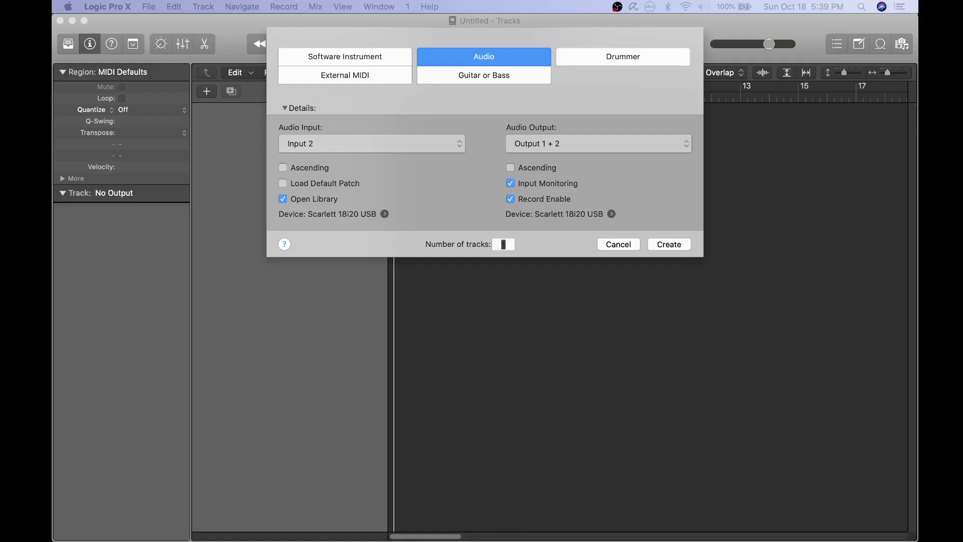
# Create a new audio track and load Jazz Clean from Legacy > Logic > 02 Electric Guitar > 03 Clean > 01 Clean Dry.
pyautogui.click(666, 246)
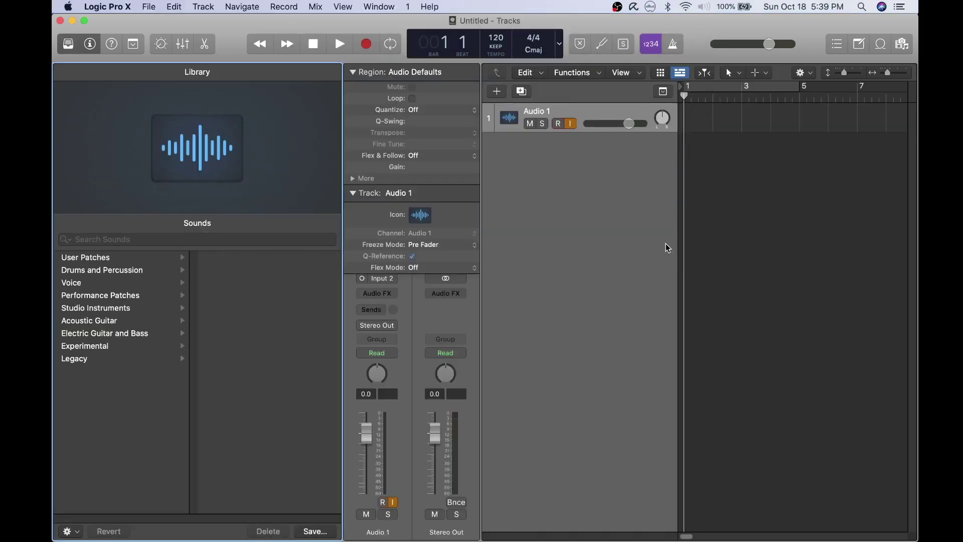
pyautogui.click(93, 360)
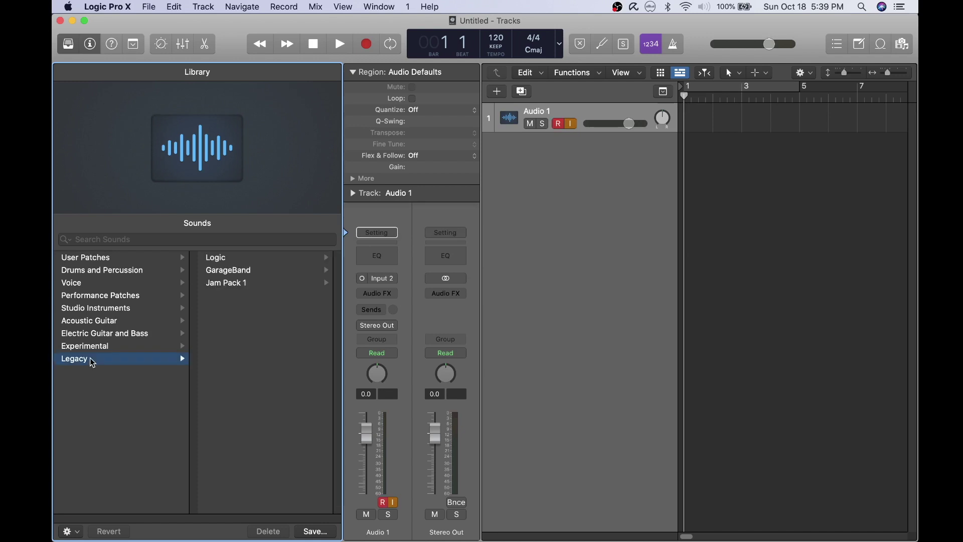
pyautogui.click(216, 258)
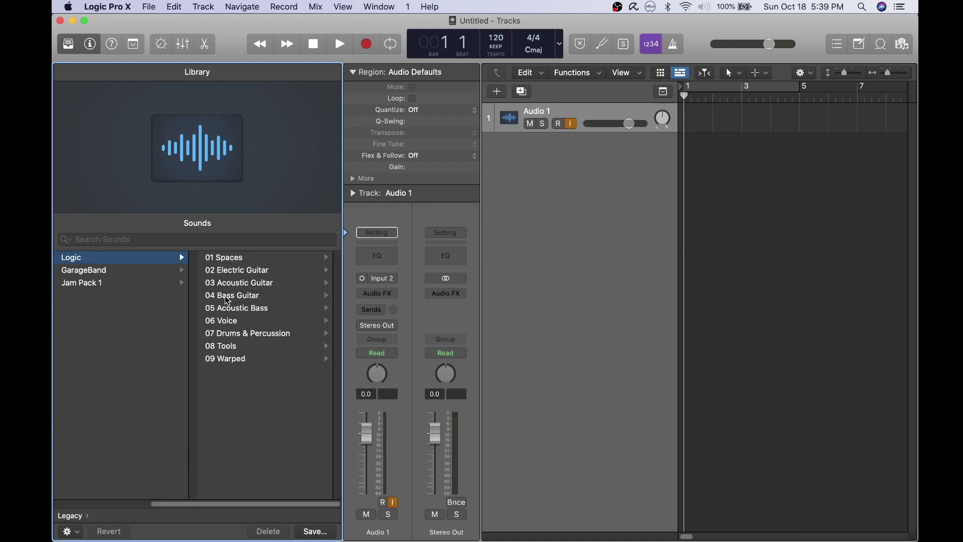
pyautogui.click(232, 270)
pyautogui.click(230, 283)
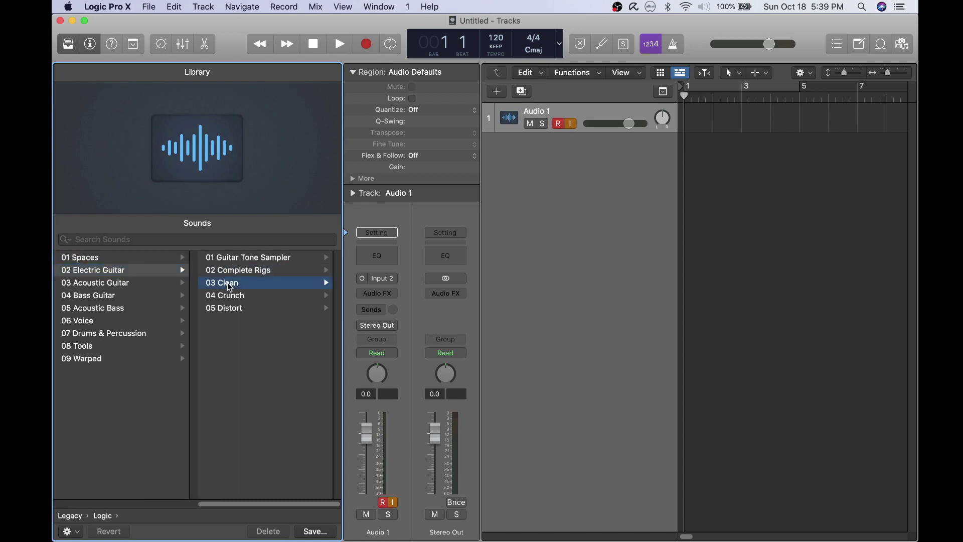
pyautogui.click(229, 258)
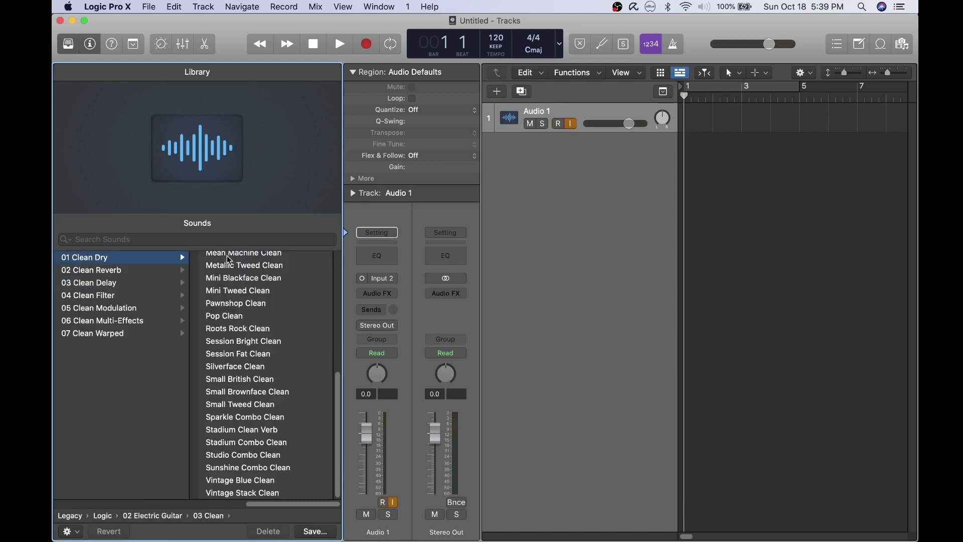
pyautogui.scroll(5, 255, 390)
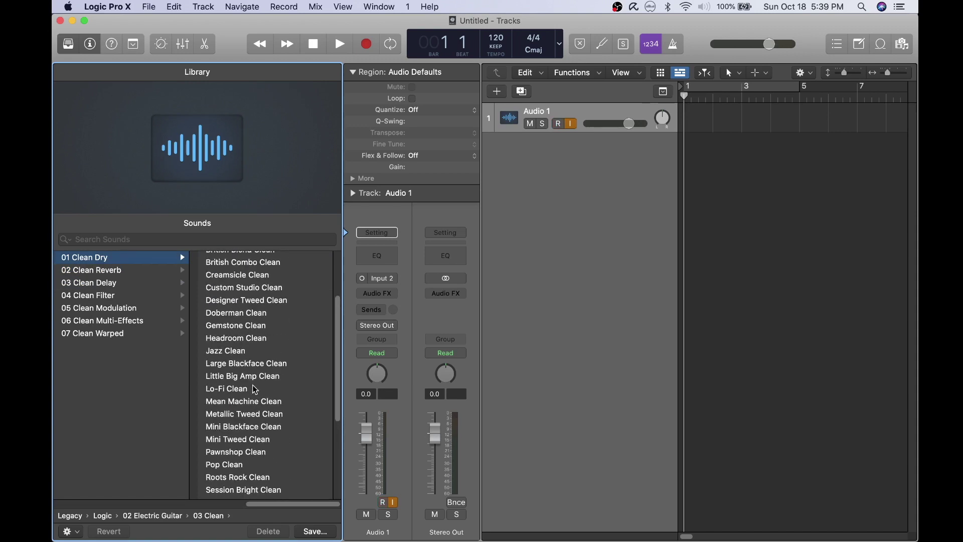
pyautogui.click(241, 354)
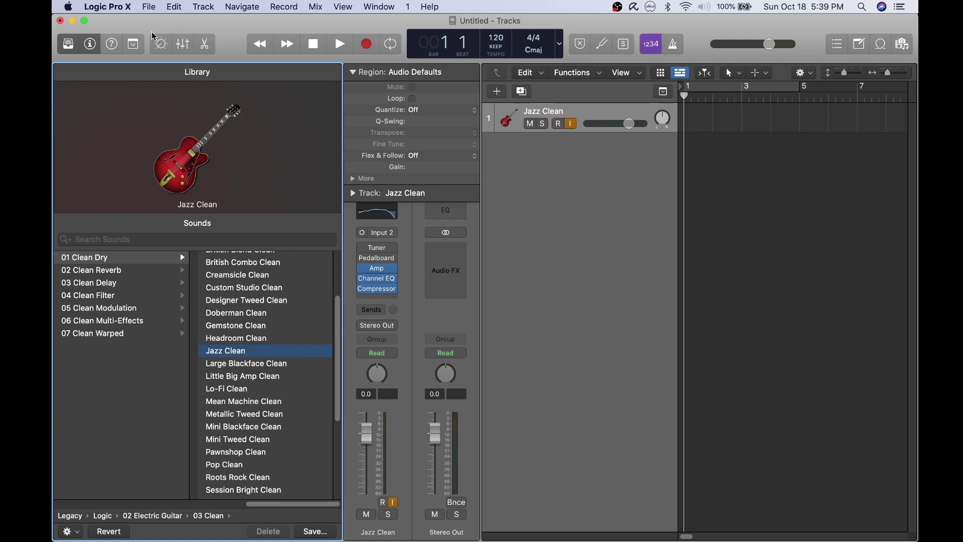
# Open the Tuner and enlarge its window to read the guitar's E string at -1 cents.
pyautogui.click(600, 46)
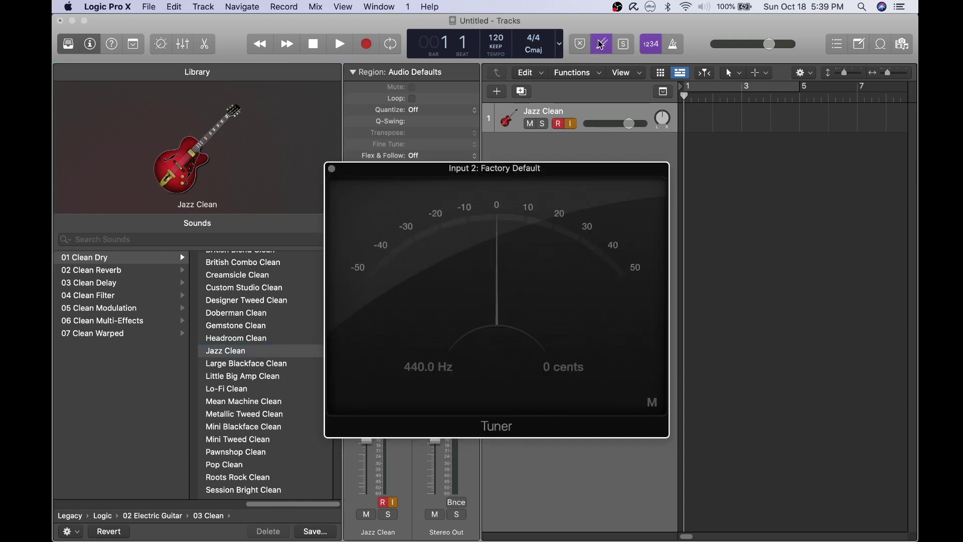
pyautogui.moveTo(456, 177); pyautogui.dragTo(275, 48)
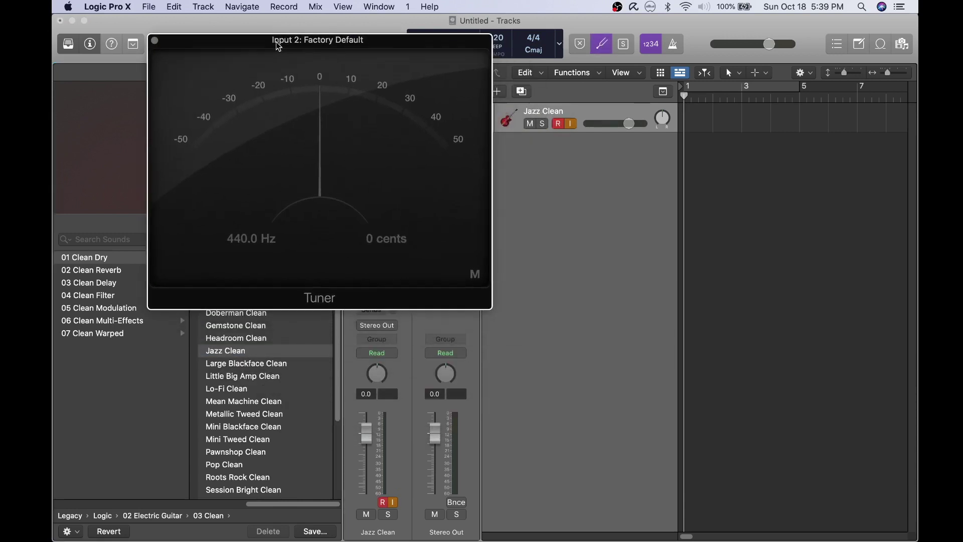
pyautogui.moveTo(489, 307); pyautogui.dragTo(802, 538)
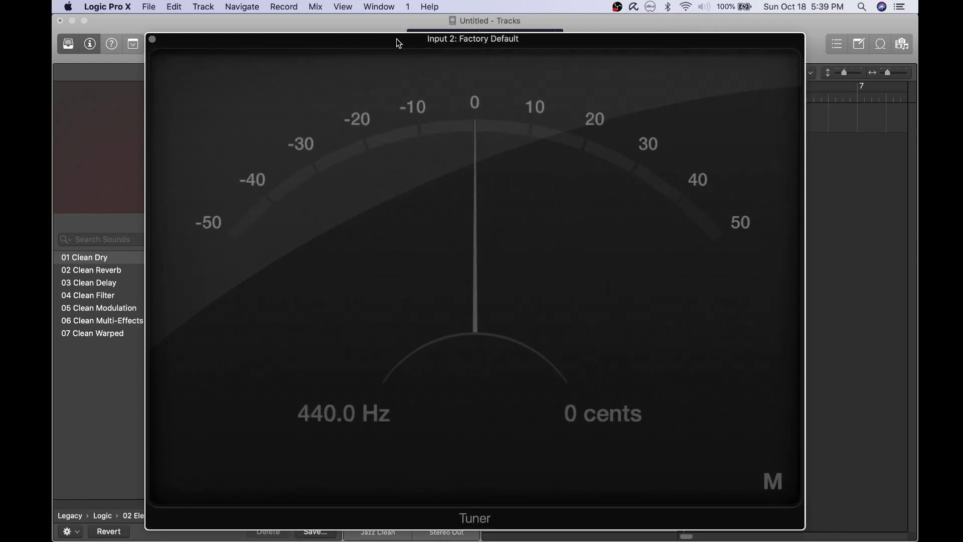
pyautogui.moveTo(395, 40); pyautogui.dragTo(378, 24)
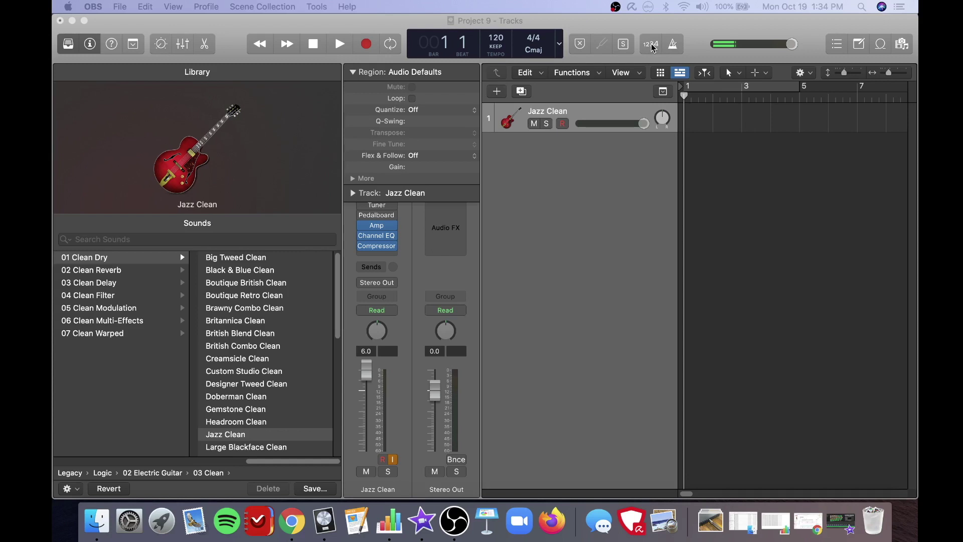
# Turn on the 1234 count-in, checking its length options and the recording options list.
pyautogui.click(651, 45)
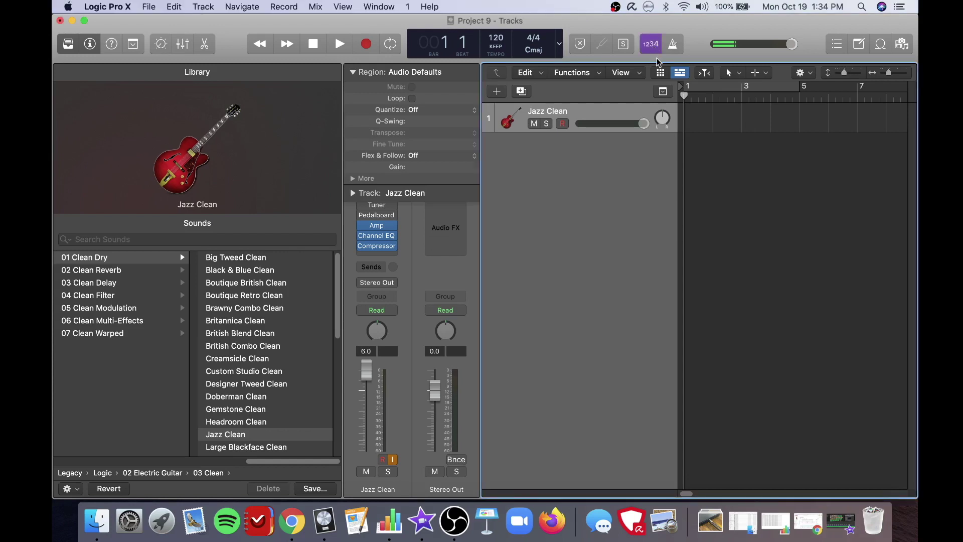
pyautogui.click(659, 52)
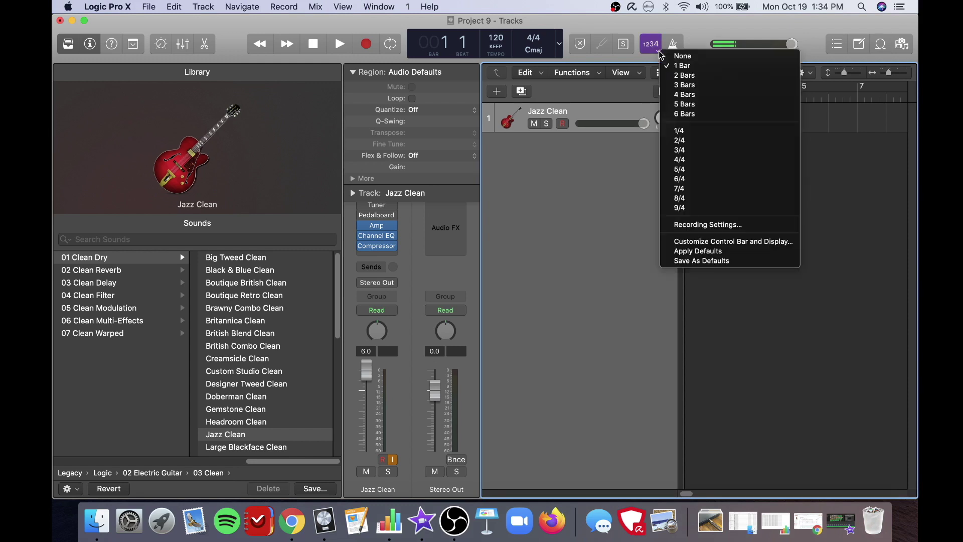
pyautogui.click(660, 52)
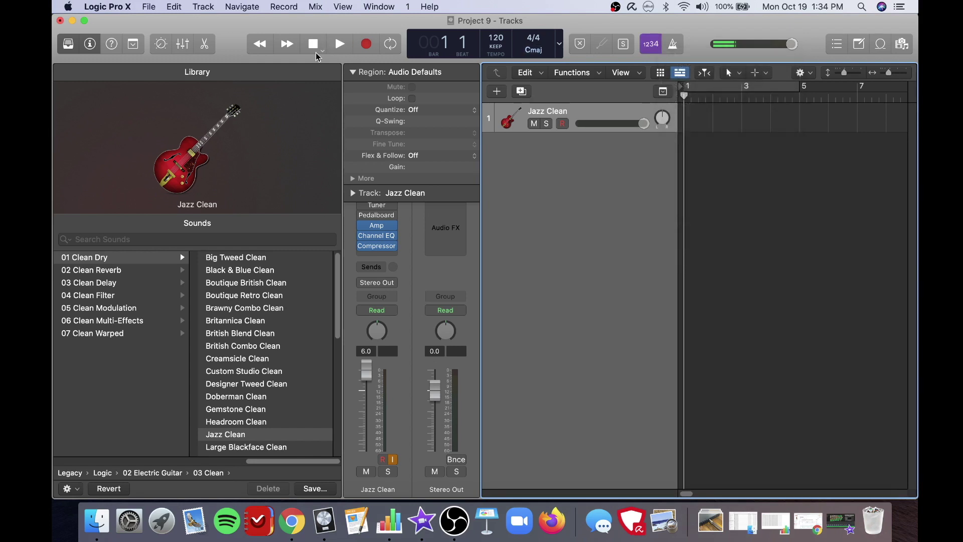
pyautogui.click(285, 7)
pyautogui.click(285, 7)
pyautogui.click(285, 7)
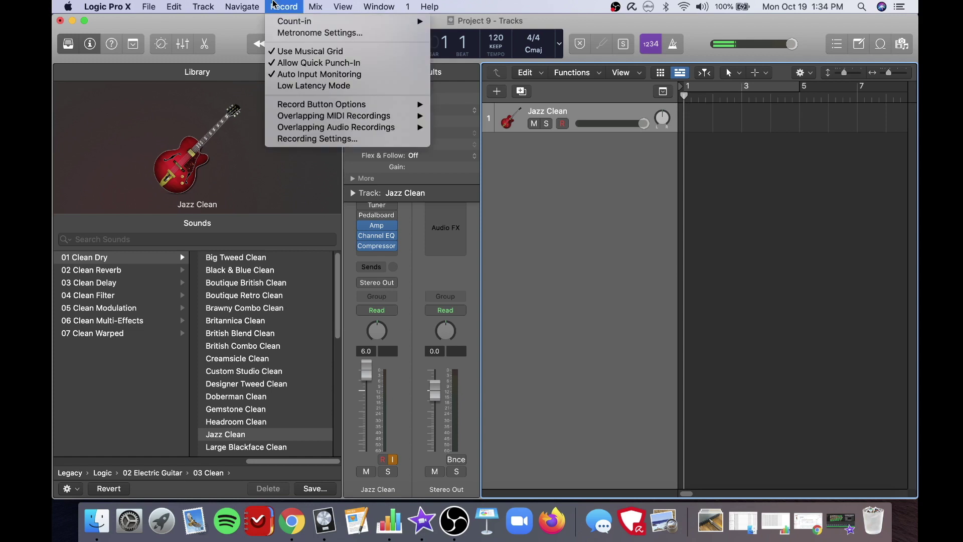
pyautogui.moveTo(296, 24)
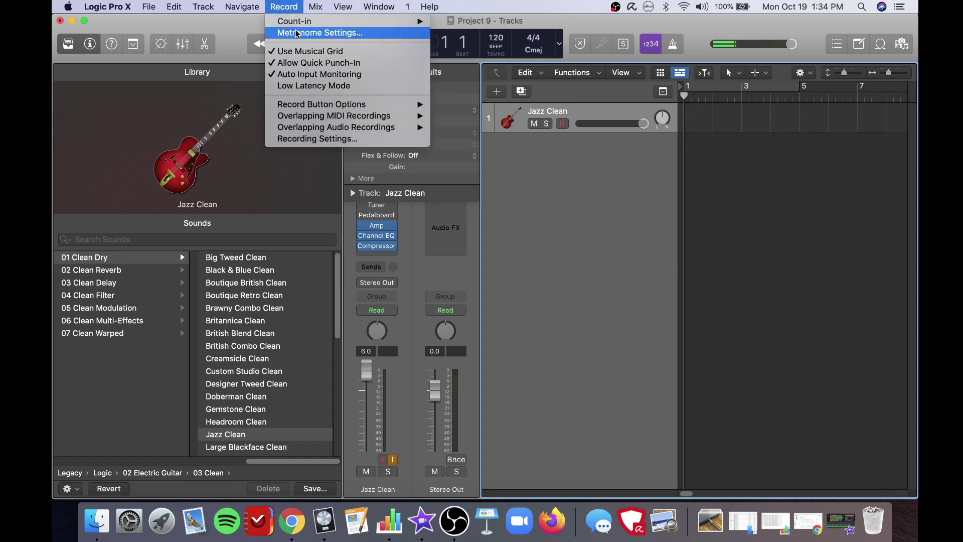
pyautogui.click(296, 7)
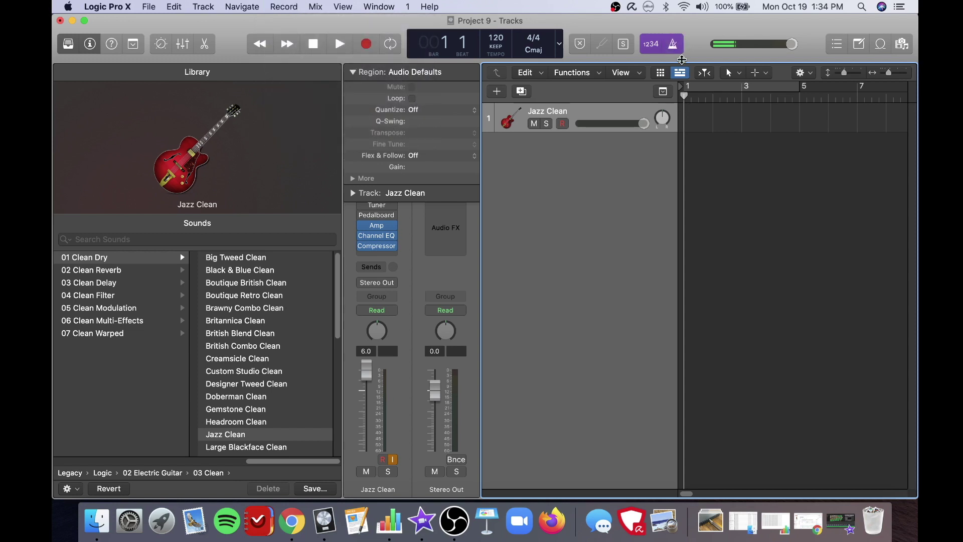
# Turn on the metronome click and lower its Tone slightly in Metronome Settings.
pyautogui.click(682, 53)
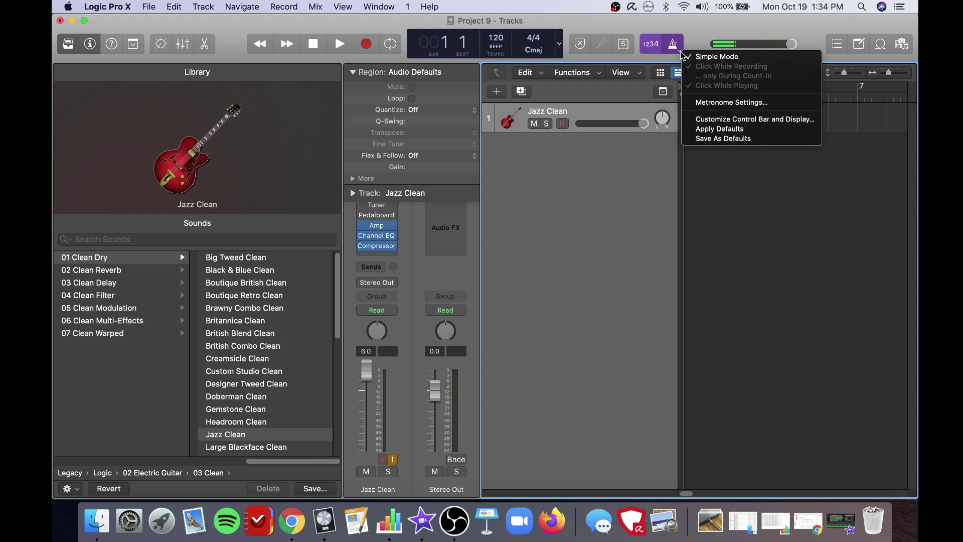
pyautogui.press('Escape')
pyautogui.click(285, 6)
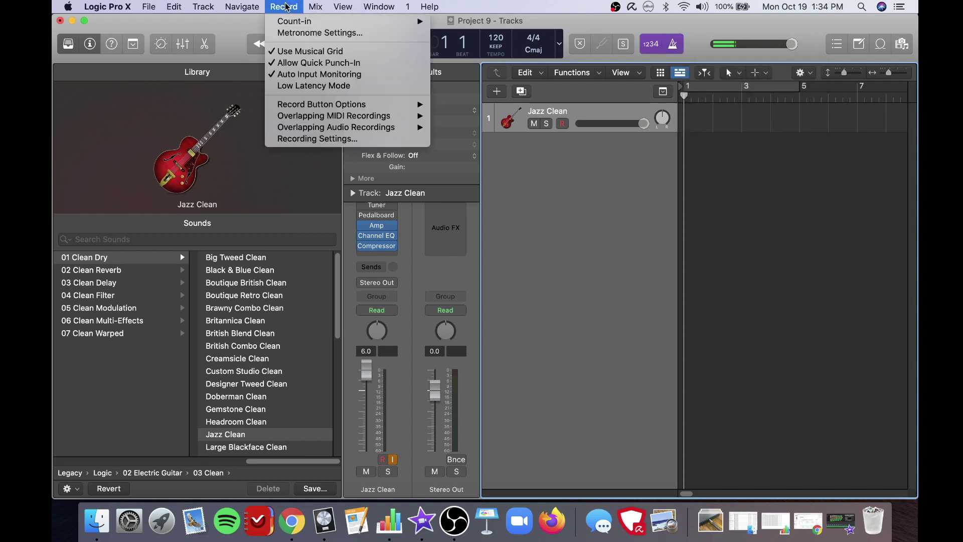
pyautogui.click(294, 33)
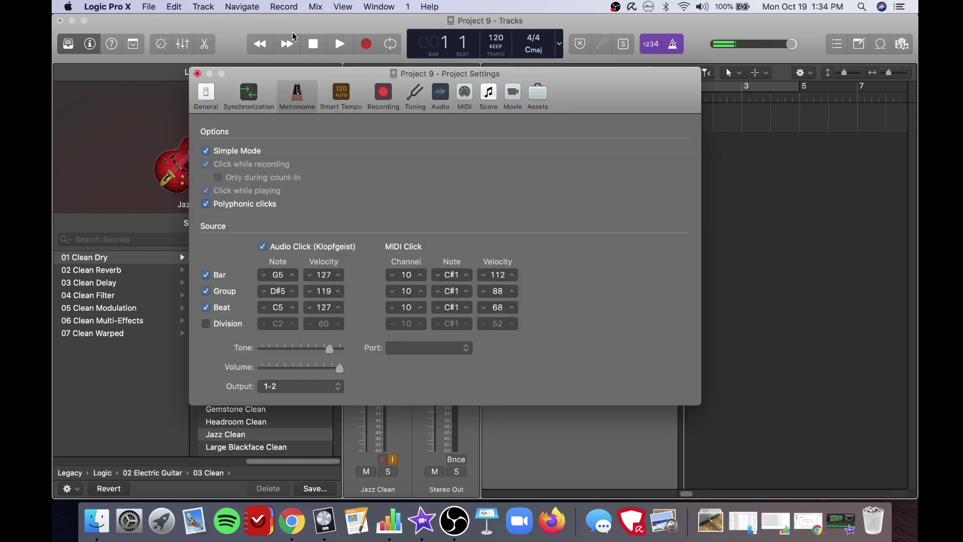
pyautogui.moveTo(363, 78); pyautogui.dragTo(362, 25)
pyautogui.moveTo(340, 316)
pyautogui.mouseDown()
pyautogui.moveTo(326, 320)
pyautogui.moveTo(325, 296)
pyautogui.moveTo(354, 317)
pyautogui.mouseUp()
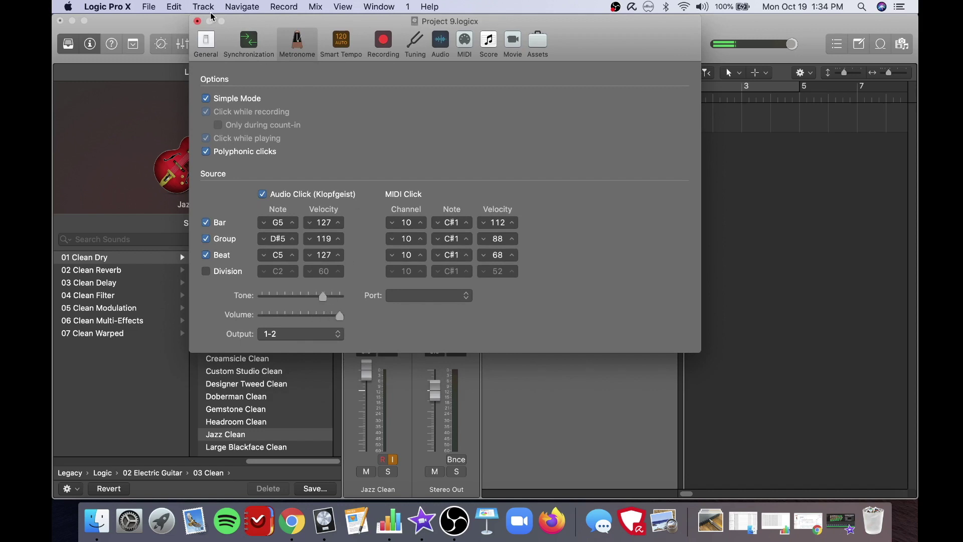
pyautogui.click(198, 22)
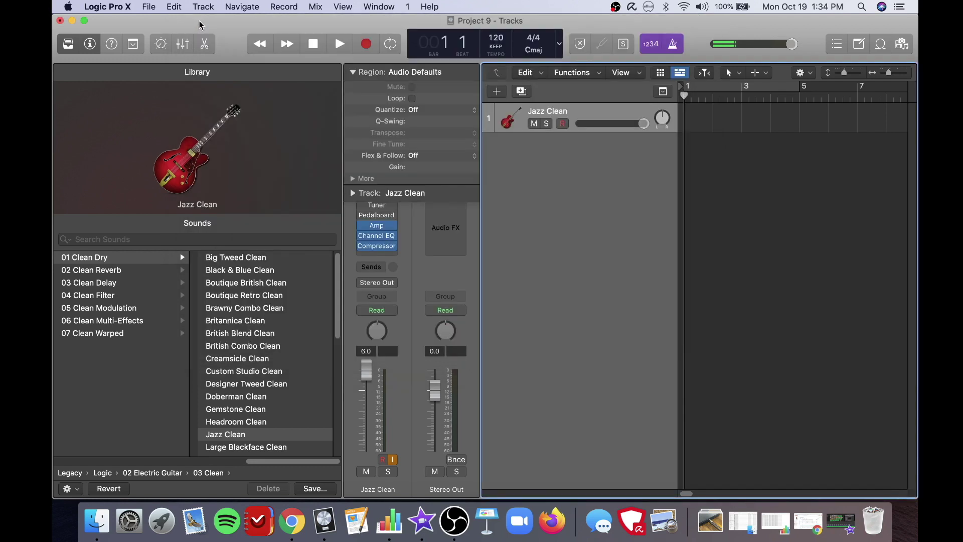
pyautogui.click(561, 49)
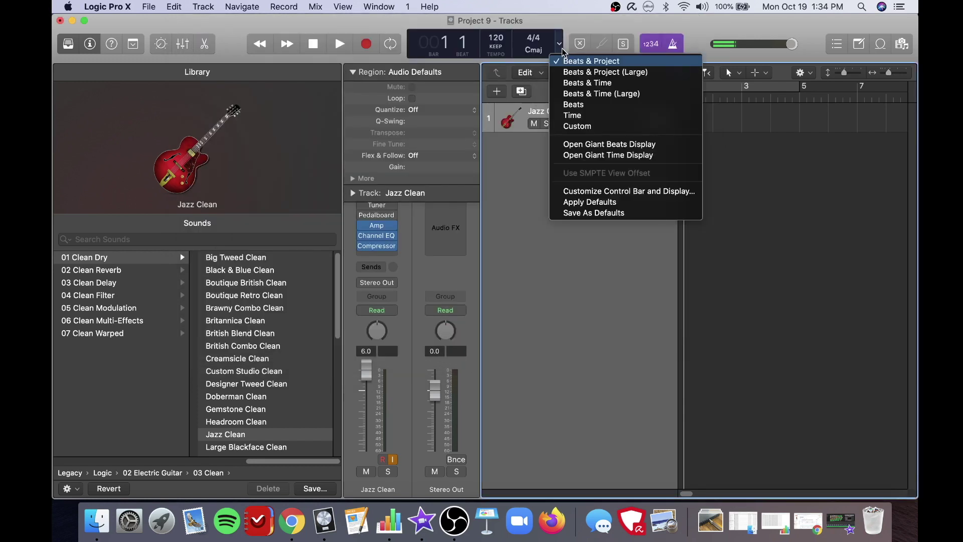
pyautogui.click(570, 83)
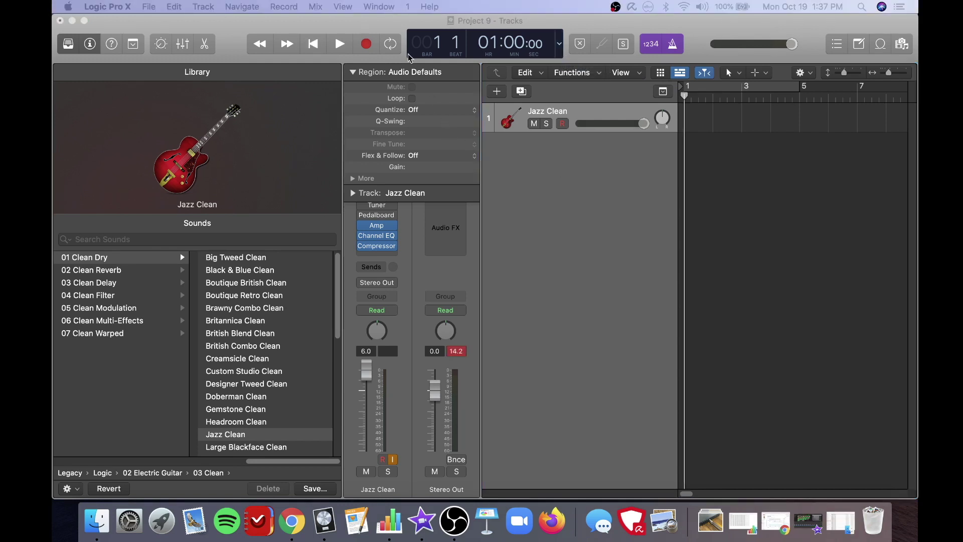
pyautogui.click(390, 44)
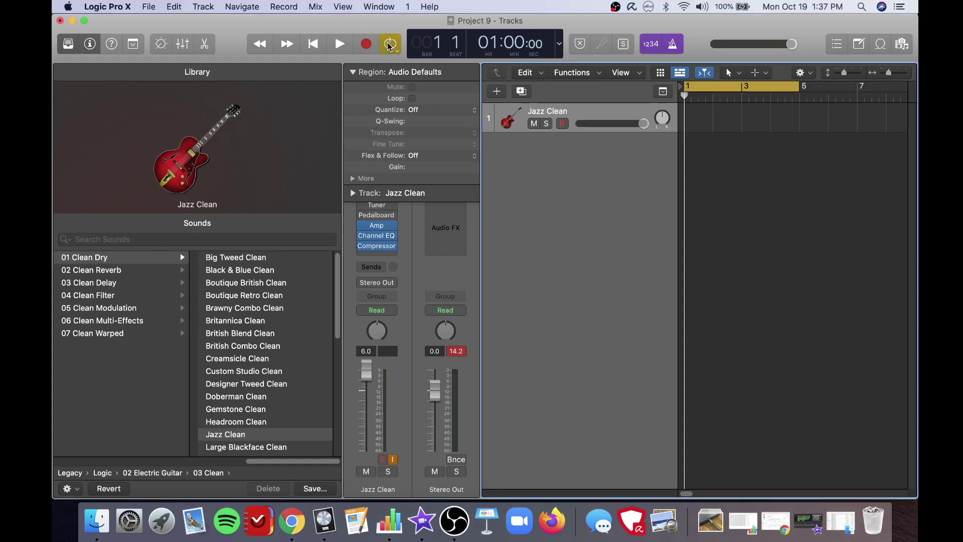
pyautogui.moveTo(799, 86); pyautogui.dragTo(861, 88)
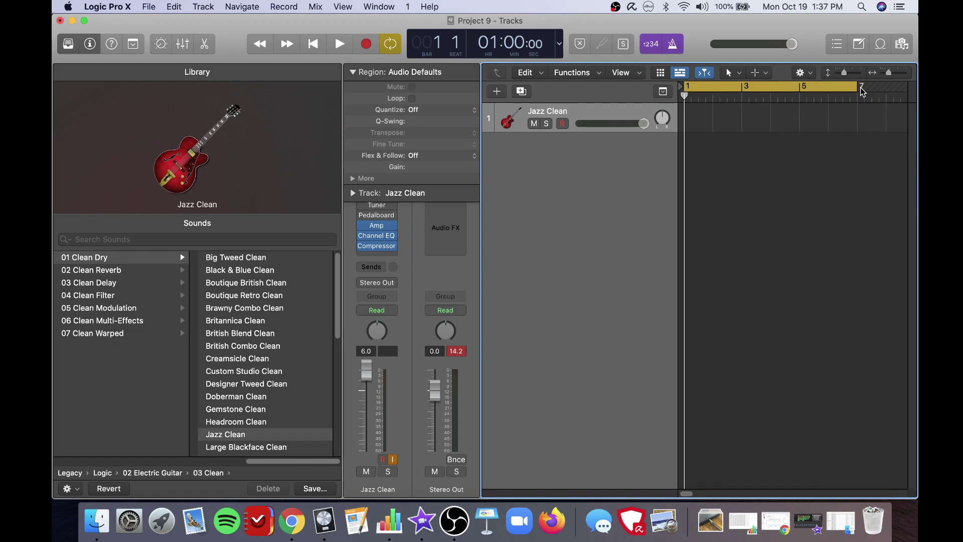
pyautogui.click(389, 45)
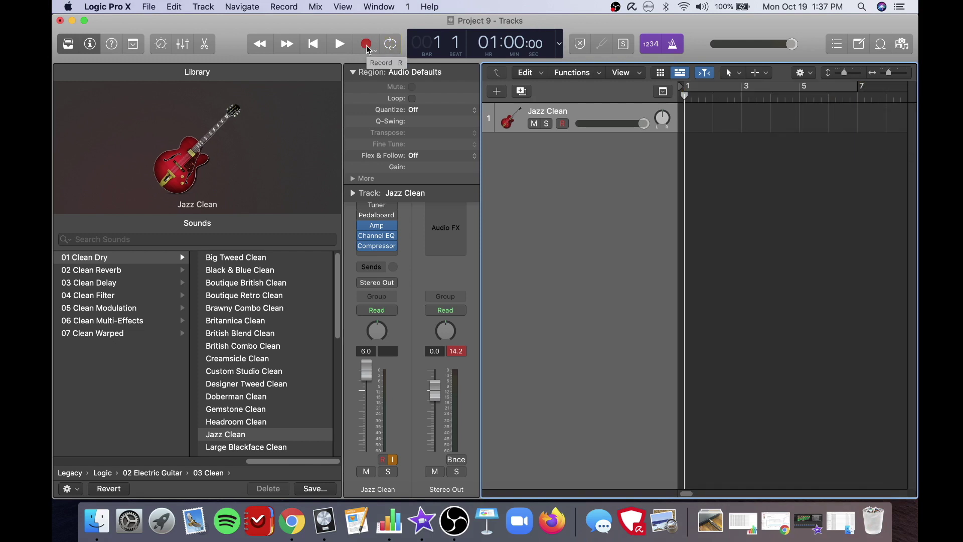
pyautogui.rightClick(376, 52)
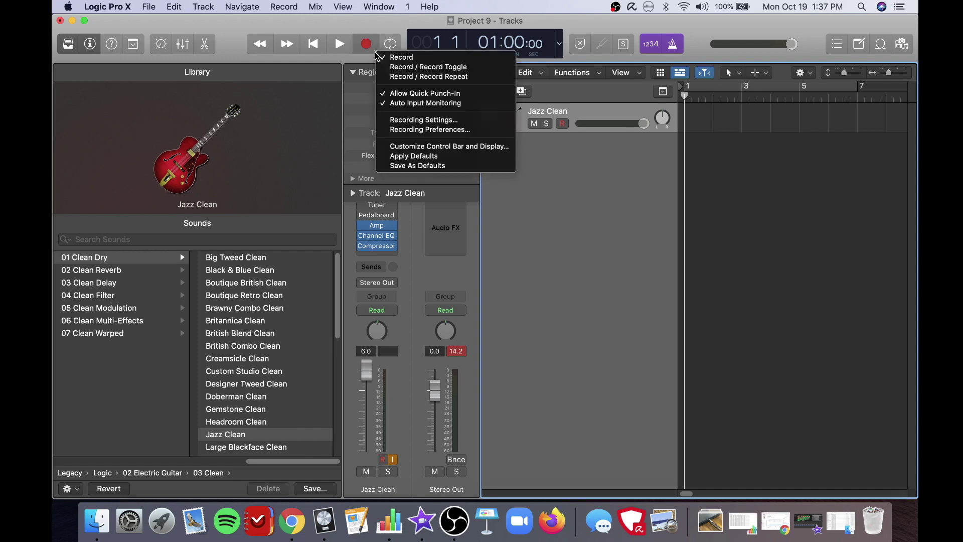
pyautogui.click(377, 55)
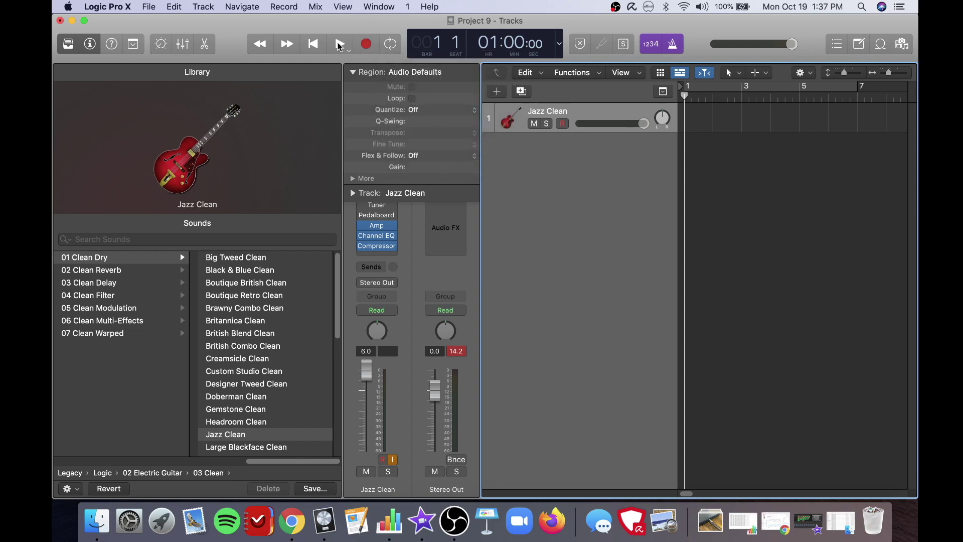
pyautogui.rightClick(349, 54)
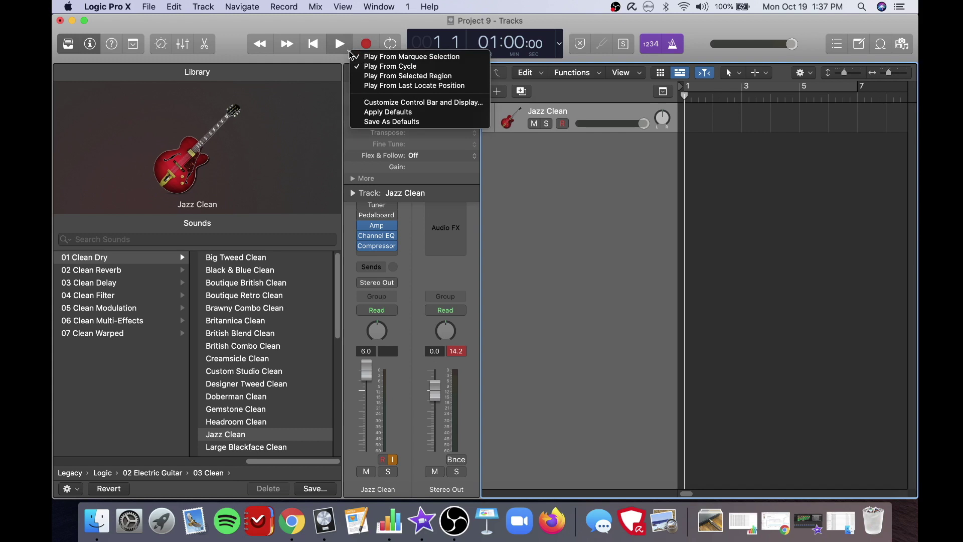
pyautogui.click(350, 52)
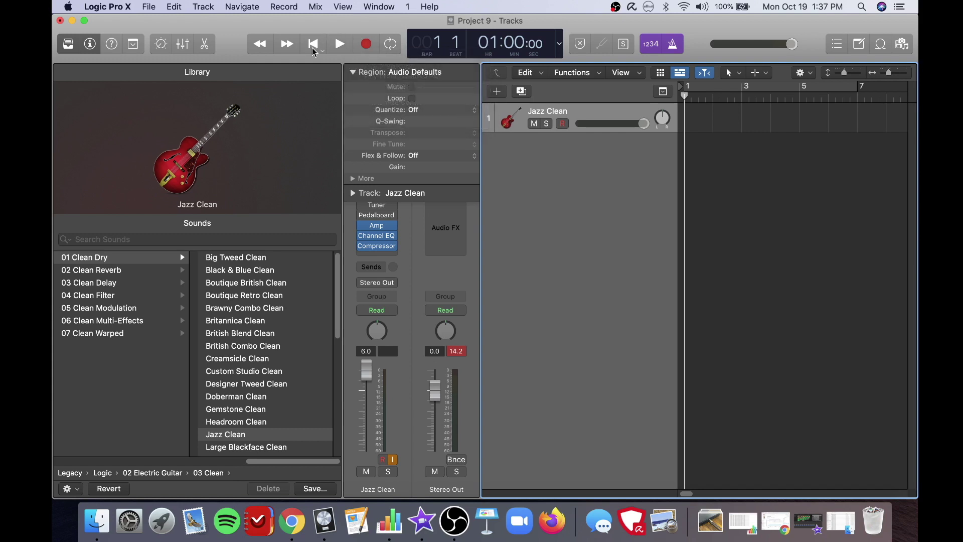
pyautogui.rightClick(321, 54)
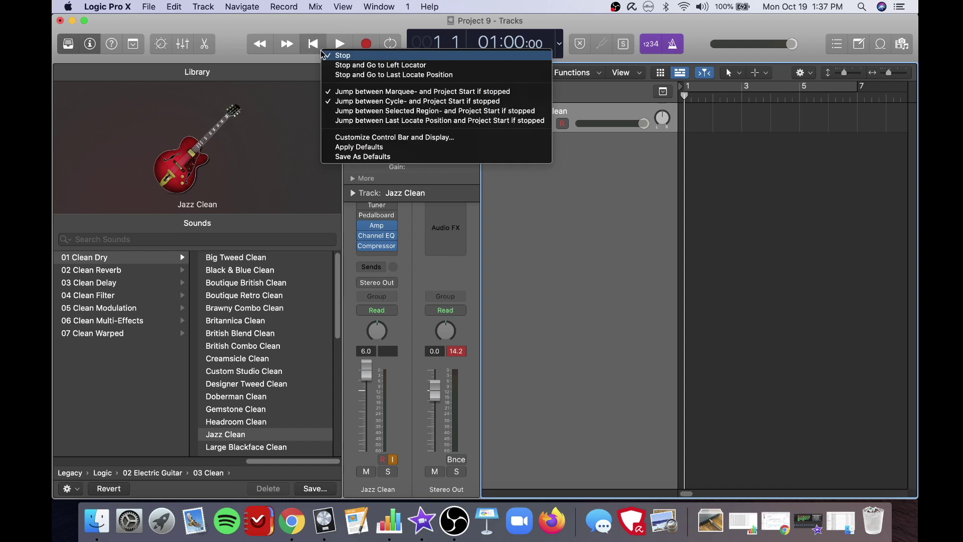
pyautogui.click(323, 55)
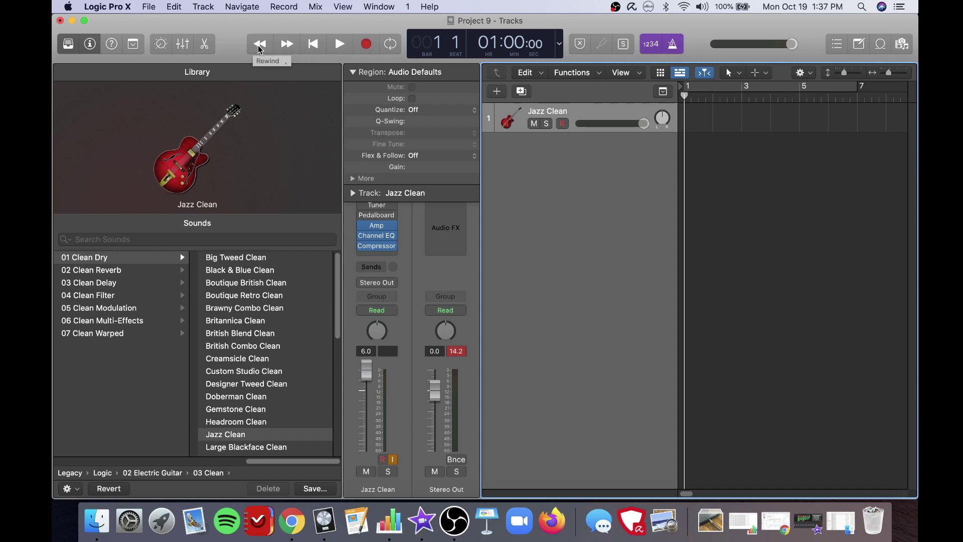
# Toggle the Library, Inspector and Quick Help panes on and off, leaving them hidden.
pyautogui.click(69, 47)
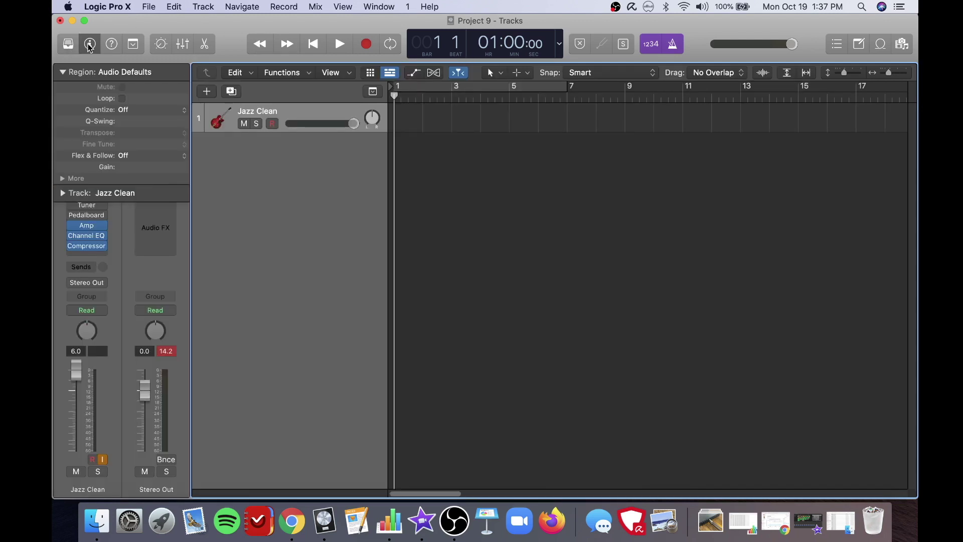
pyautogui.click(90, 46)
pyautogui.click(69, 45)
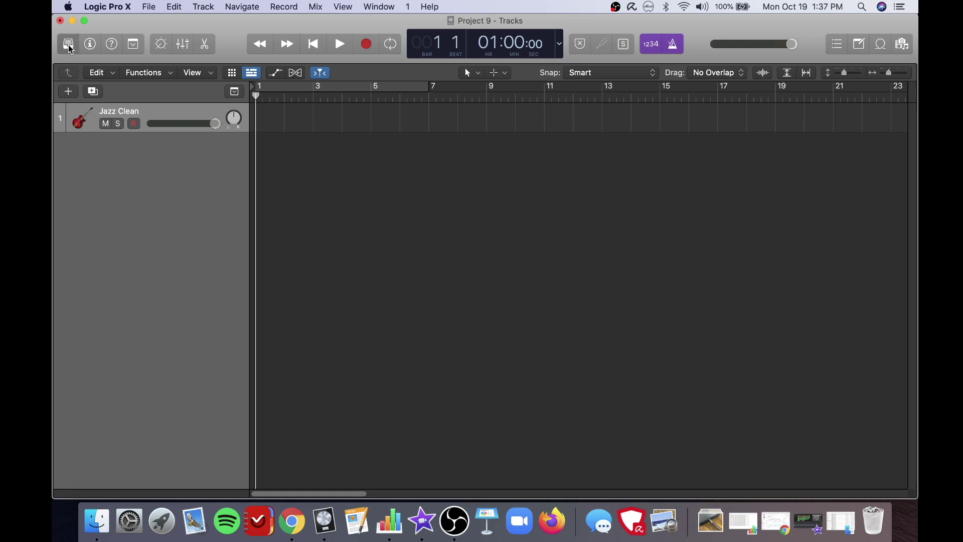
pyautogui.click(91, 45)
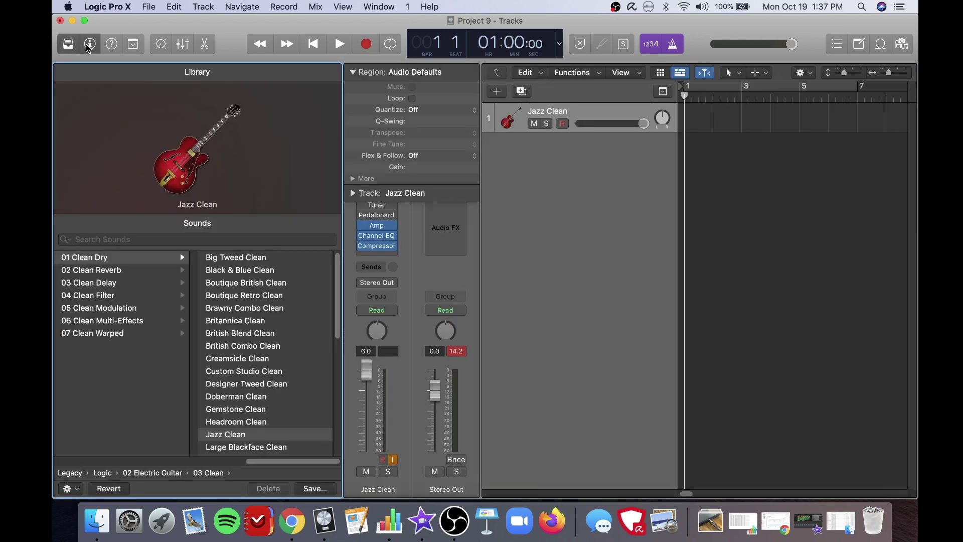
pyautogui.click(91, 45)
pyautogui.click(69, 45)
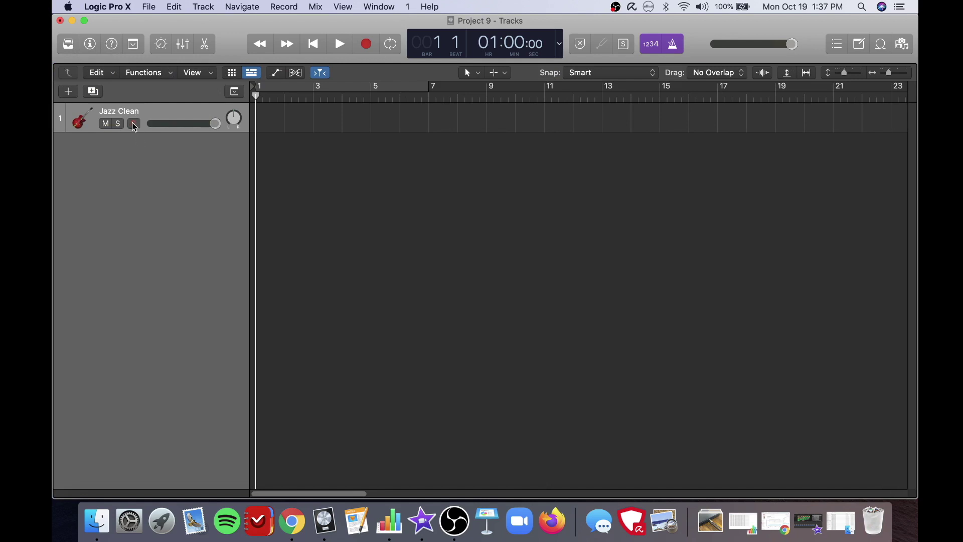
pyautogui.click(113, 45)
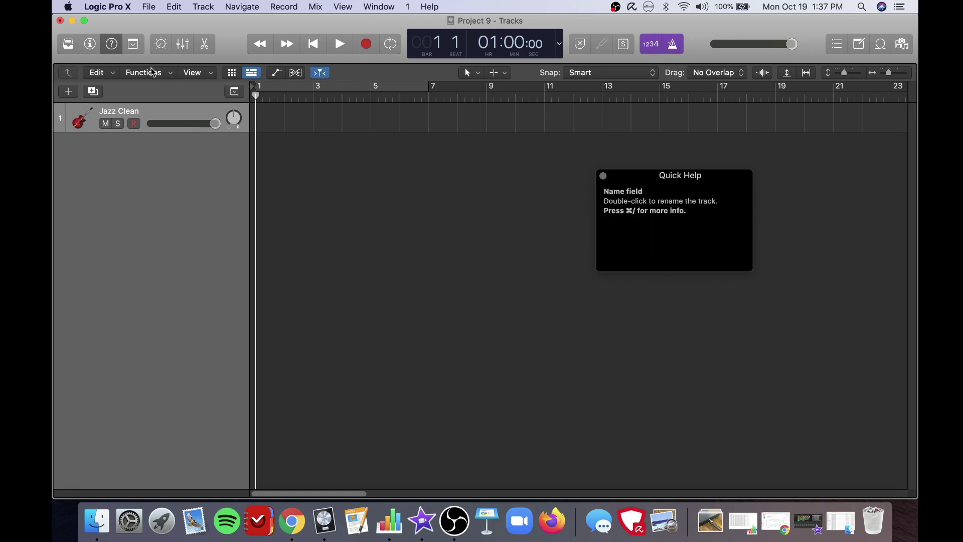
pyautogui.click(111, 44)
# Toggle the Toolbar, Smart Controls, Mixer and Editors, finishing with only the Inspector shown.
pyautogui.click(134, 45)
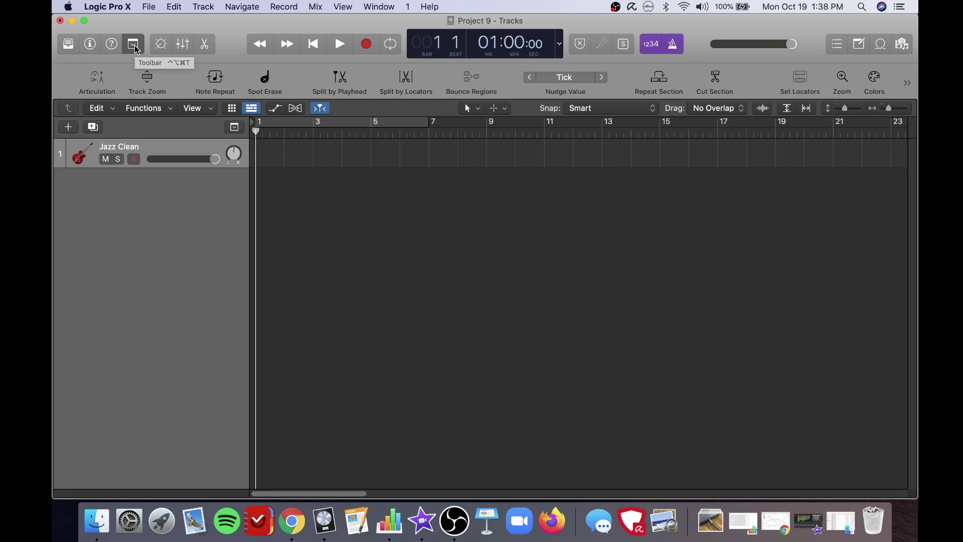
pyautogui.click(141, 46)
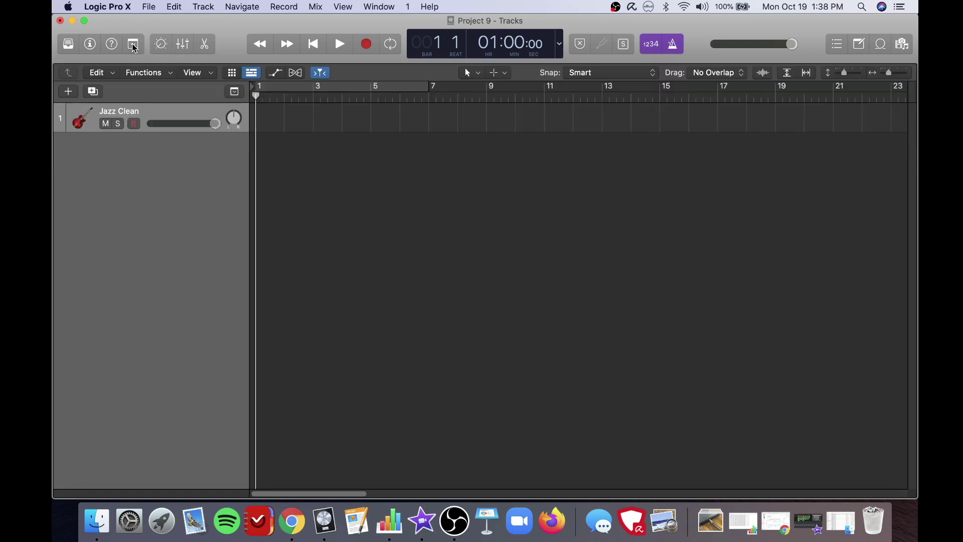
pyautogui.click(159, 47)
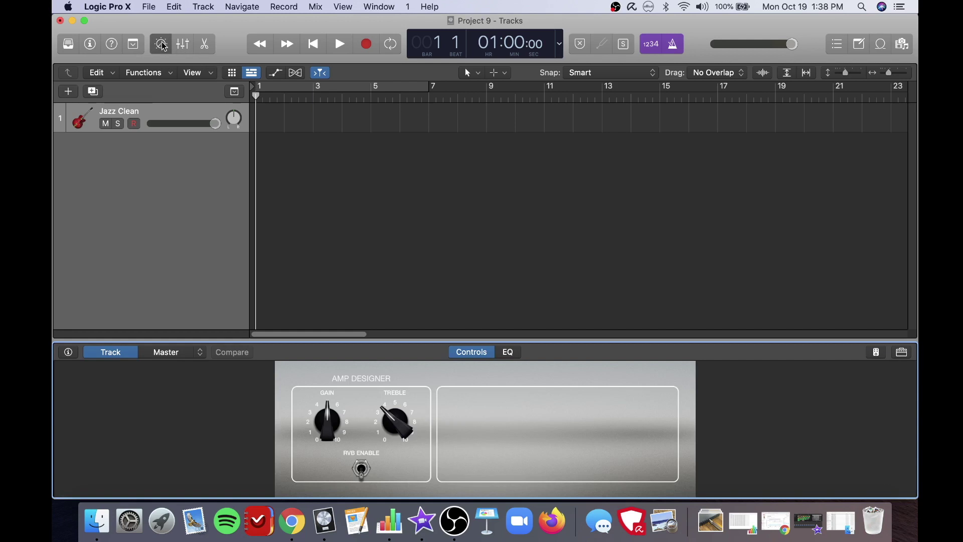
pyautogui.click(164, 45)
pyautogui.click(183, 46)
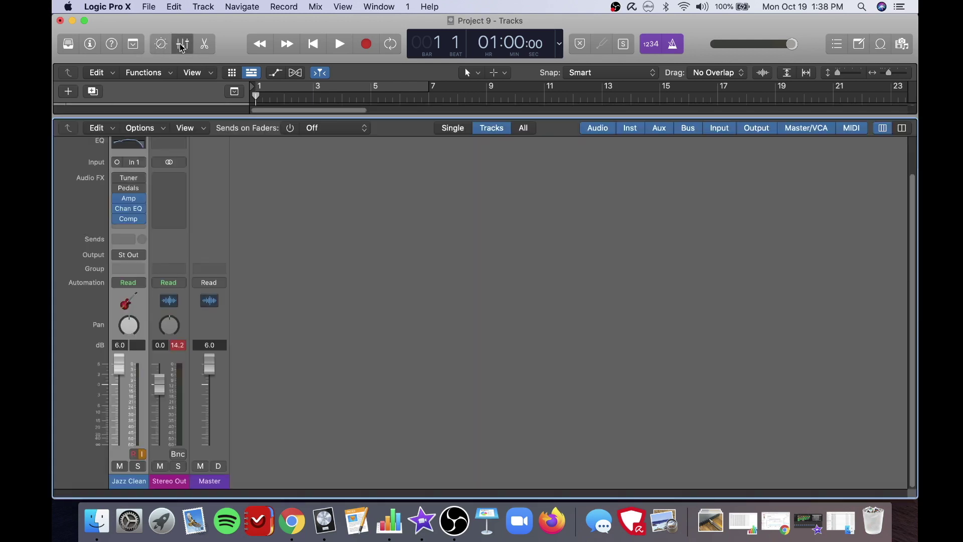
pyautogui.click(182, 46)
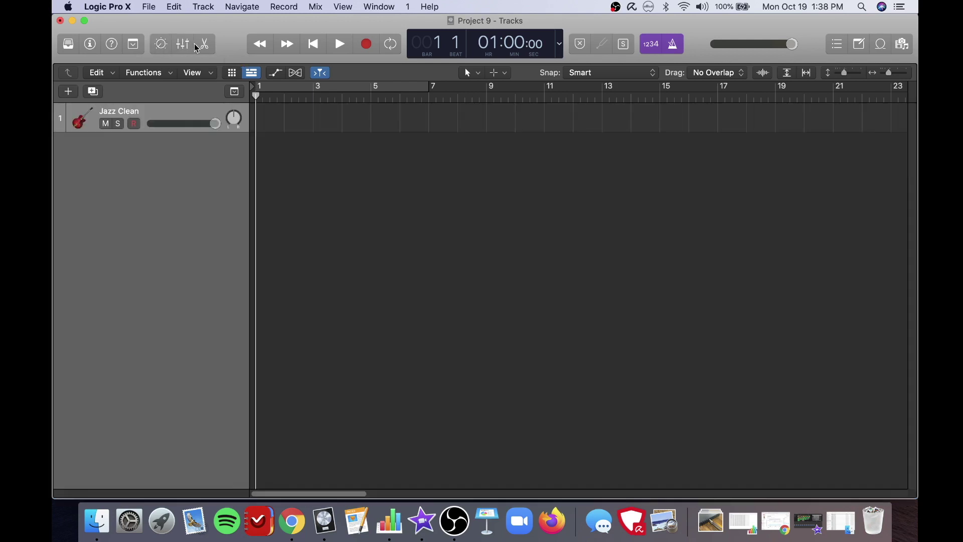
pyautogui.click(206, 45)
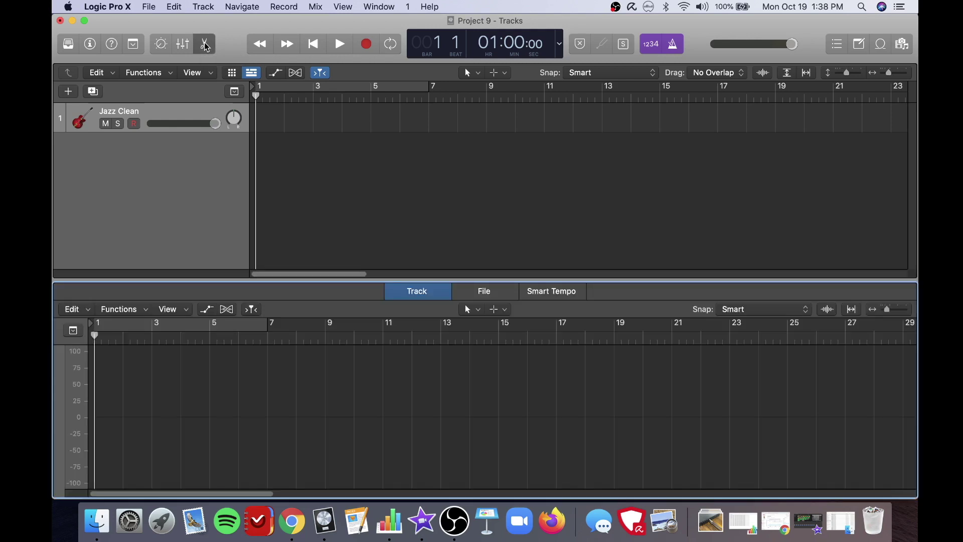
pyautogui.click(205, 46)
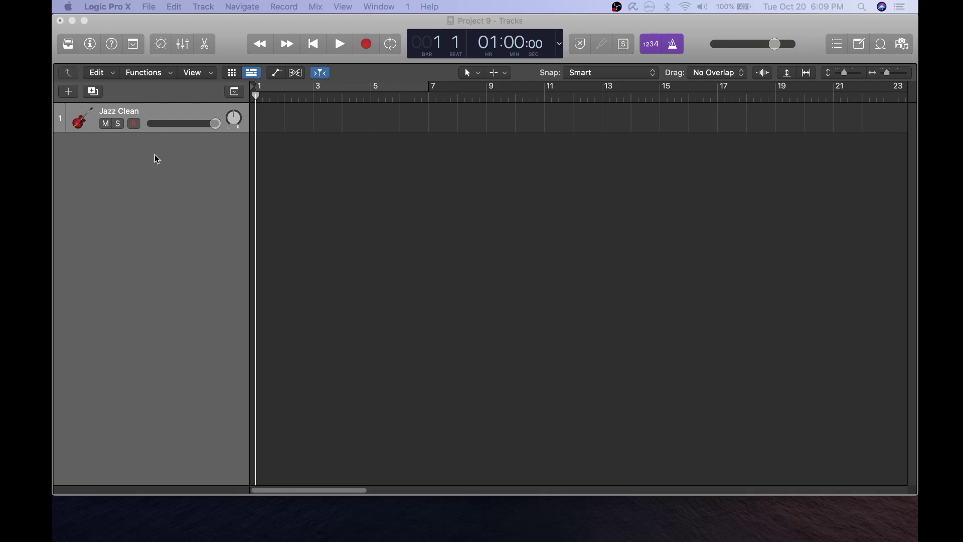
pyautogui.click(90, 45)
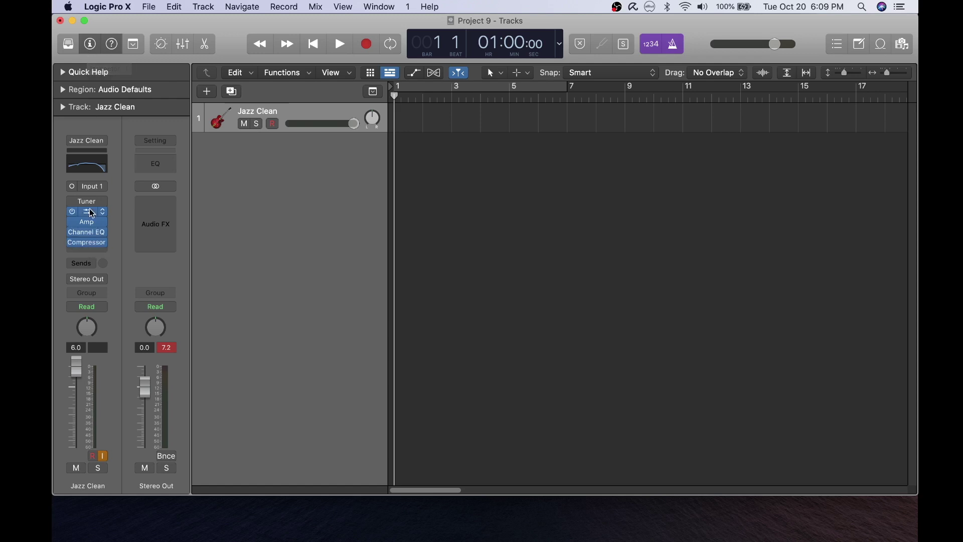
pyautogui.moveTo(84, 213)
# Open the Pedalboard plug-in and add Phaze 2 followed by Heavenly Chorus.
pyautogui.click(73, 212)
pyautogui.click(73, 212)
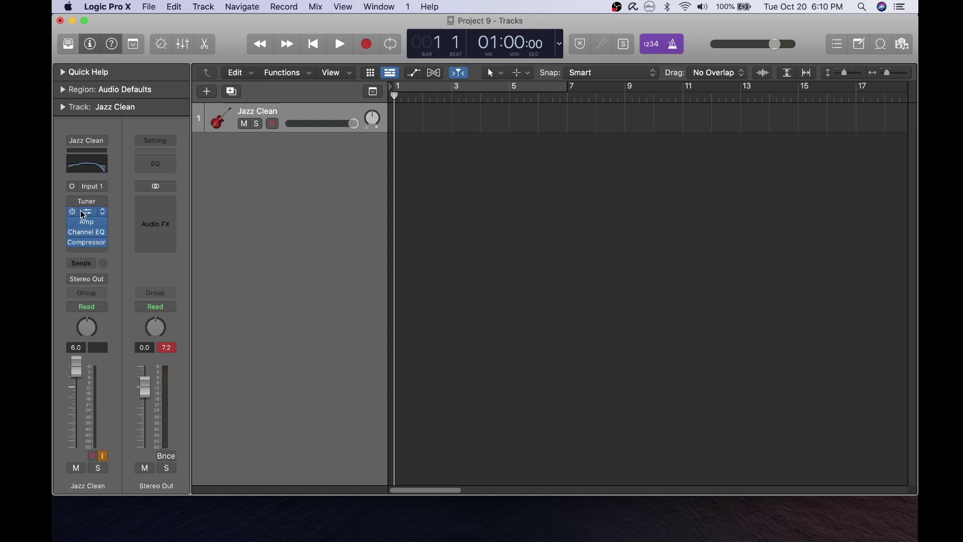
pyautogui.click(88, 213)
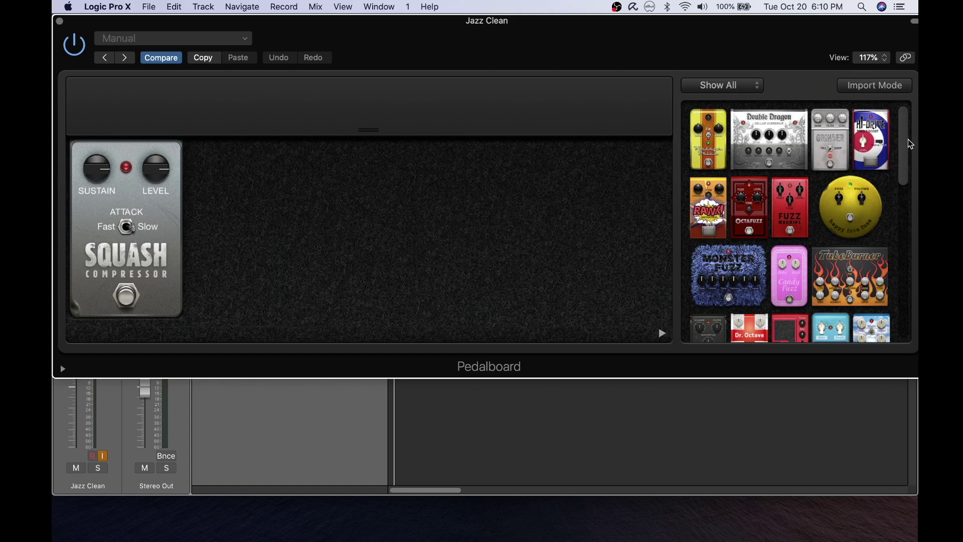
pyautogui.scroll(-2, 909, 158)
pyautogui.scroll(-5, 908, 157)
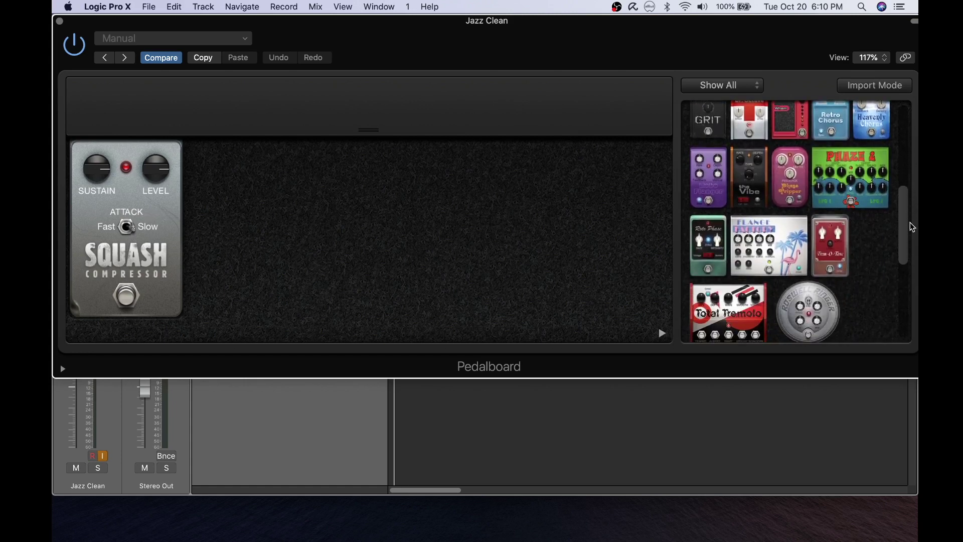
pyautogui.doubleClick(863, 186)
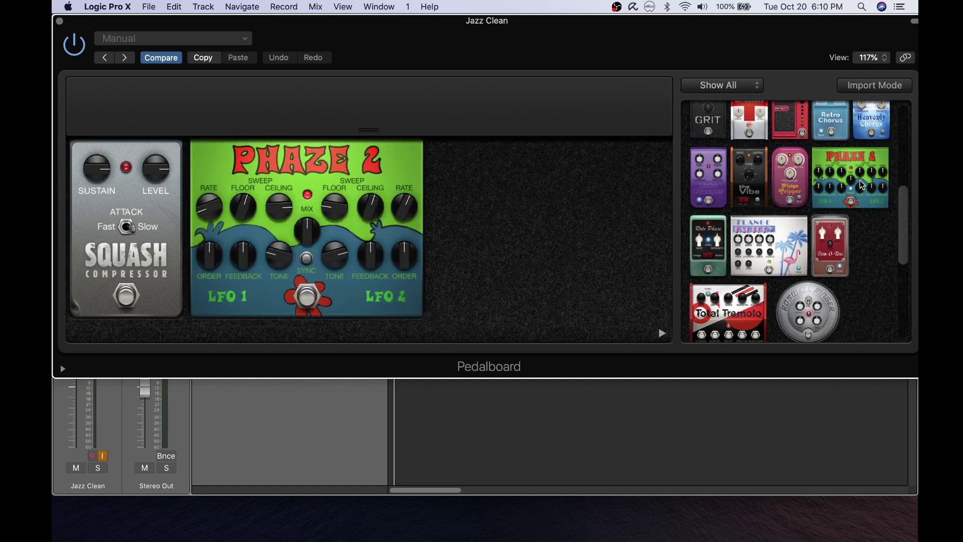
pyautogui.moveTo(873, 123); pyautogui.dragTo(458, 223)
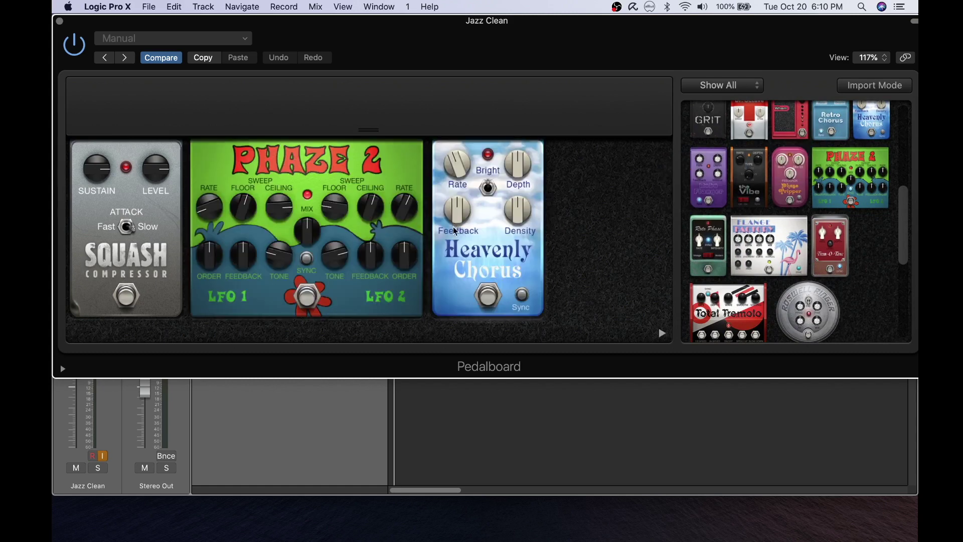
# Switch off the Squash Compressor, Phaze 2 and Heavenly Chorus pedals.
pyautogui.click(133, 298)
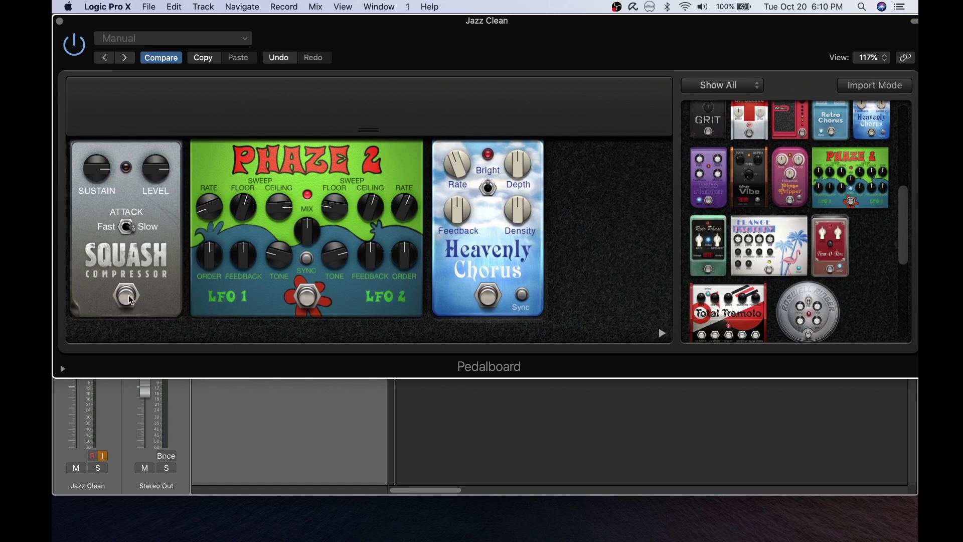
pyautogui.click(310, 301)
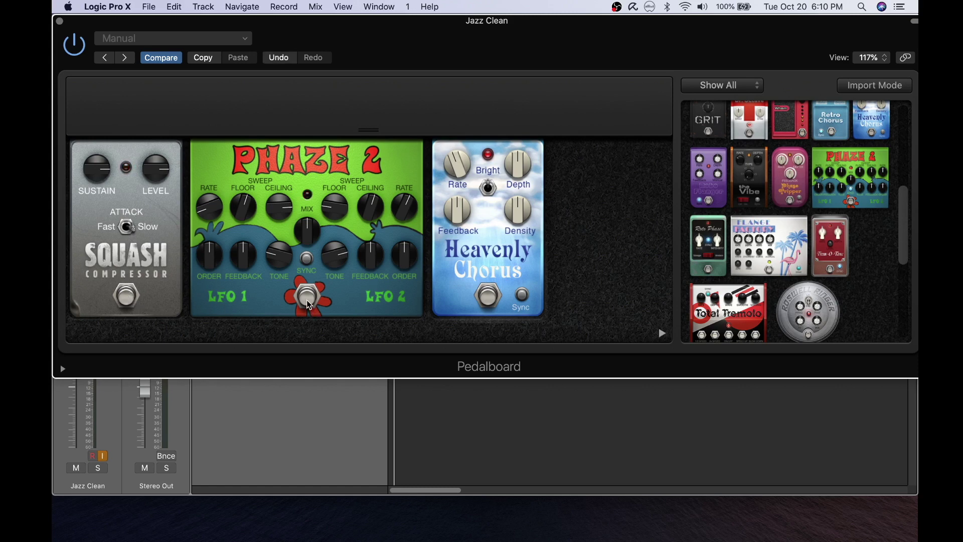
pyautogui.click(489, 301)
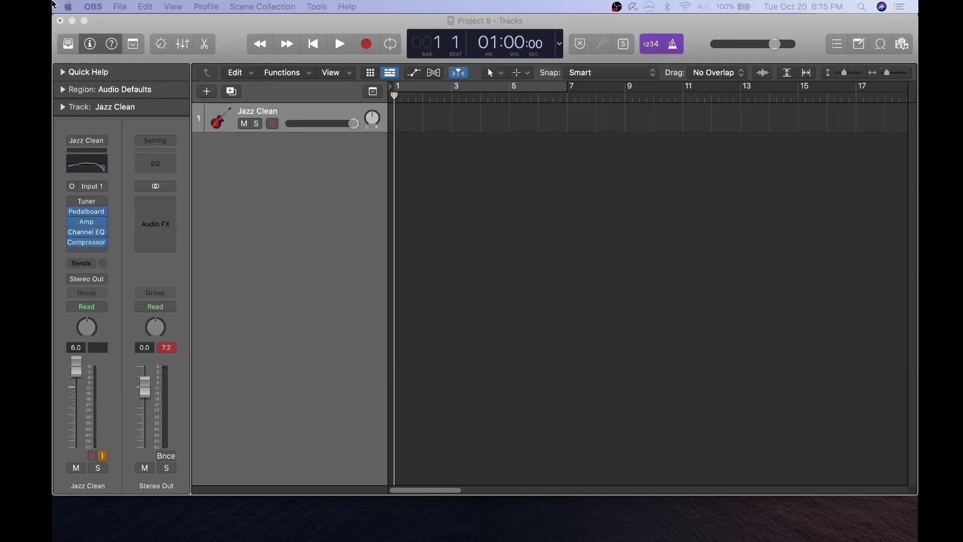
pyautogui.click(96, 252)
pyautogui.click(95, 252)
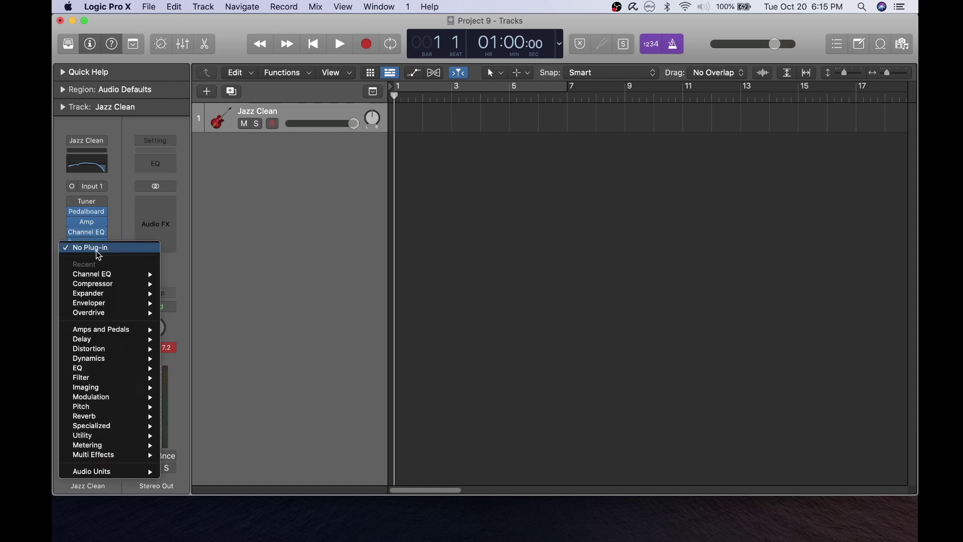
pyautogui.moveTo(128, 330)
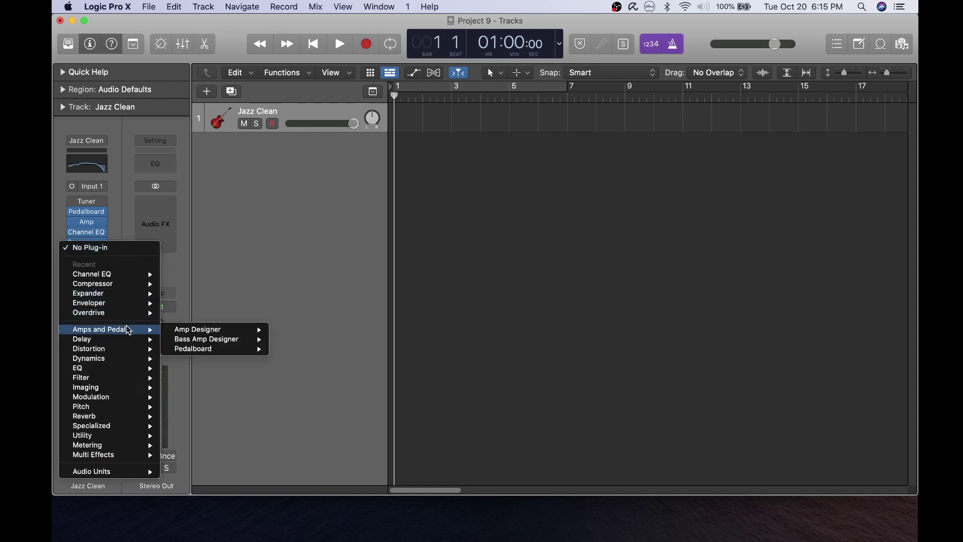
pyautogui.moveTo(207, 349)
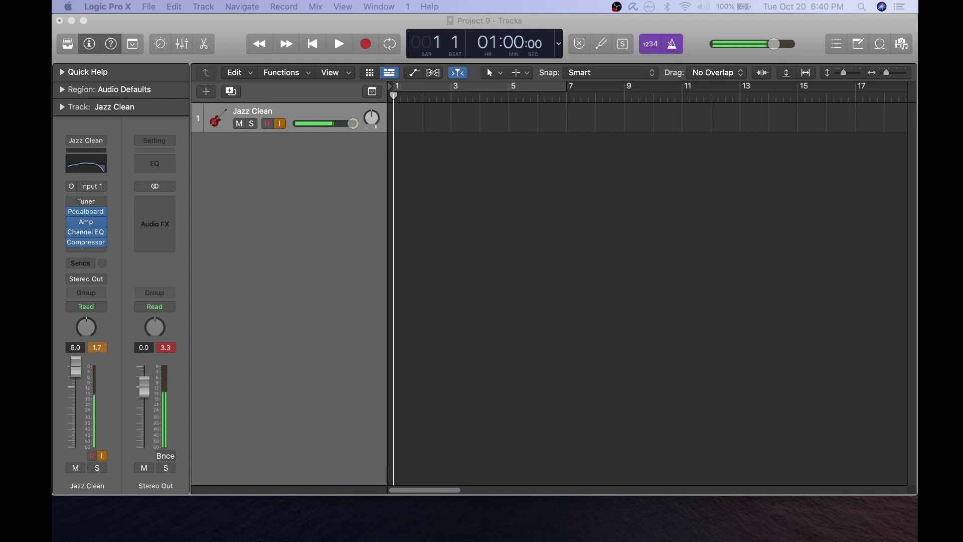
pyautogui.click(95, 215)
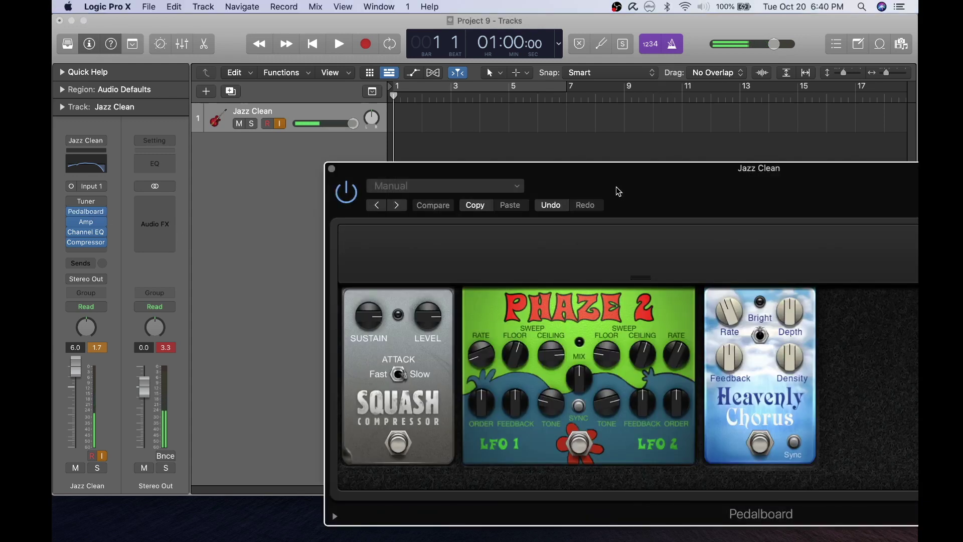
# Switch on the Squash, Phaze 2 and Heavenly Chorus pedals, with Phaze 2's LFO 1 rate at about 0.98 Hz.
pyautogui.moveTo(618, 191); pyautogui.dragTo(439, 86)
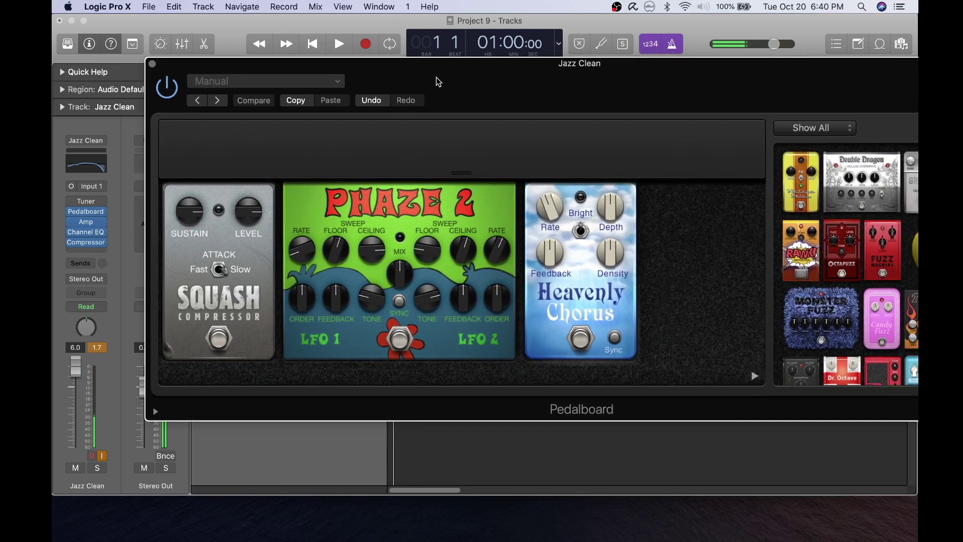
pyautogui.click(219, 341)
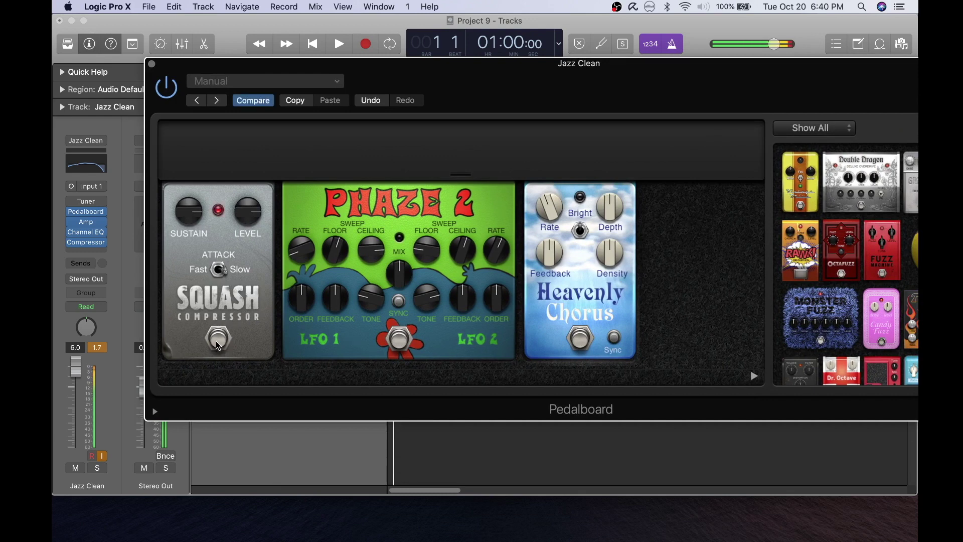
pyautogui.click(404, 340)
pyautogui.moveTo(301, 249); pyautogui.dragTo(302, 245)
pyautogui.click(585, 342)
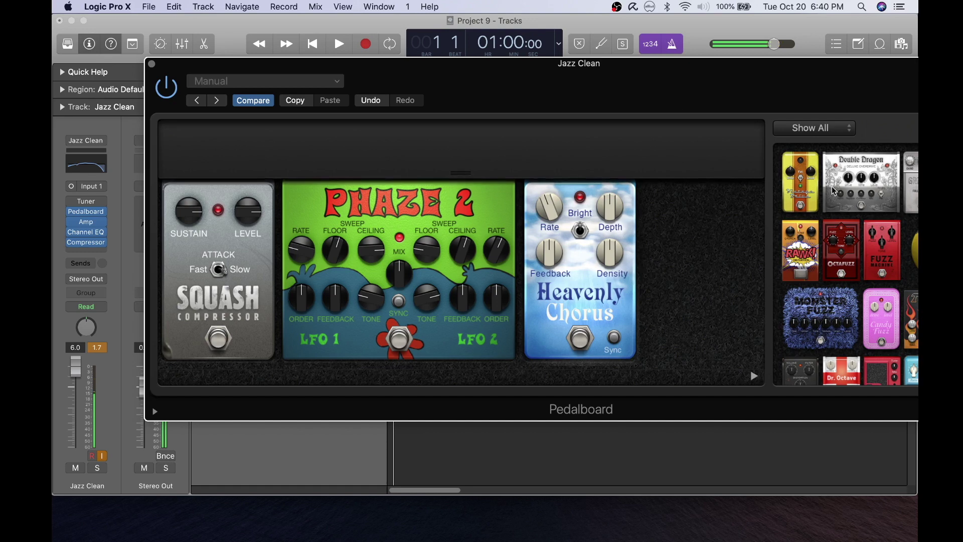
# Add a Monster Fuzz pedal after Heavenly Chorus and close the Pedalboard window.
pyautogui.scroll(-3, 843, 220)
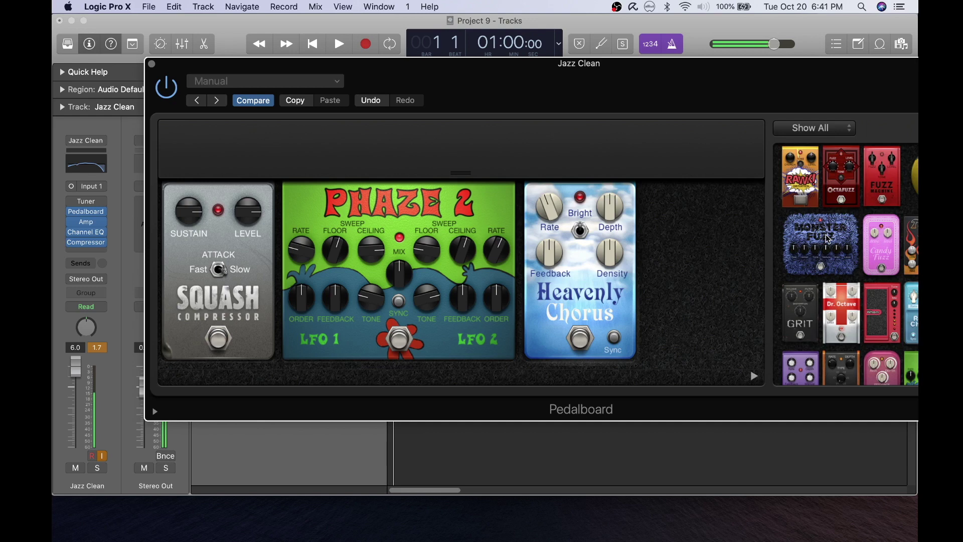
pyautogui.moveTo(828, 240); pyautogui.dragTo(735, 211)
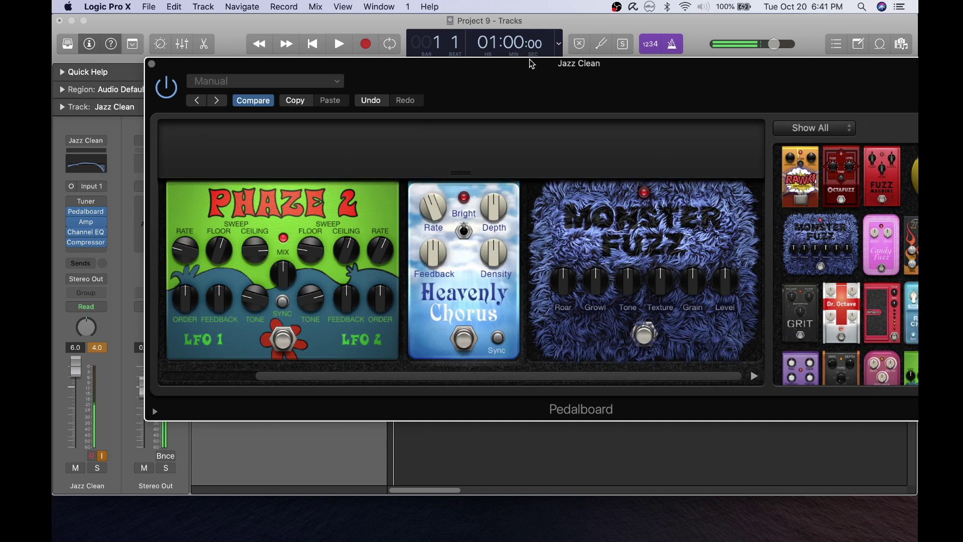
pyautogui.moveTo(533, 64); pyautogui.dragTo(451, 45)
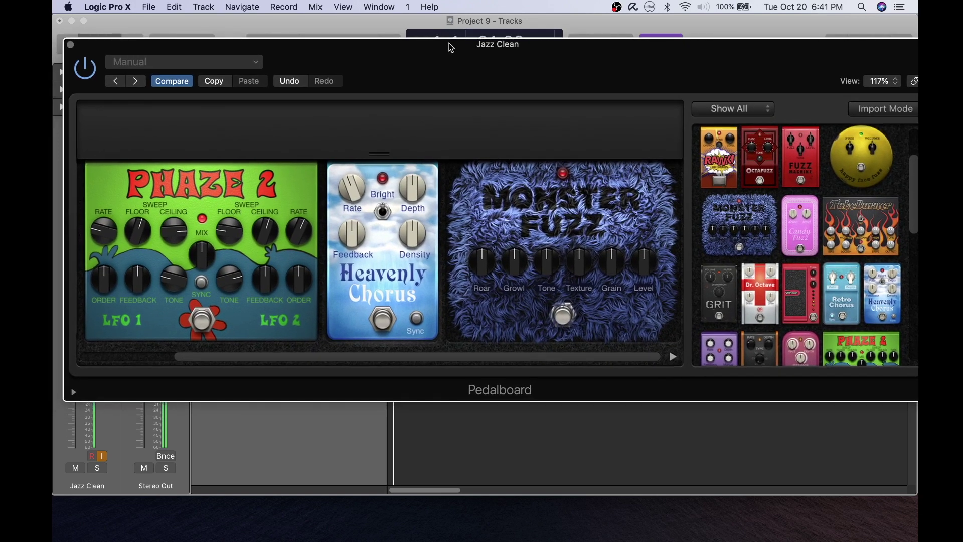
pyautogui.click(70, 45)
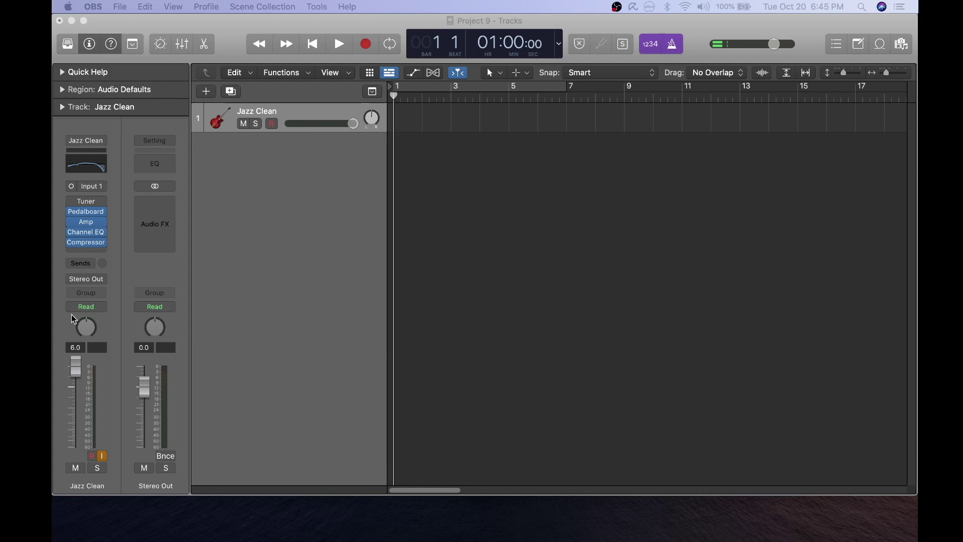
pyautogui.click(86, 191)
pyautogui.moveTo(100, 219)
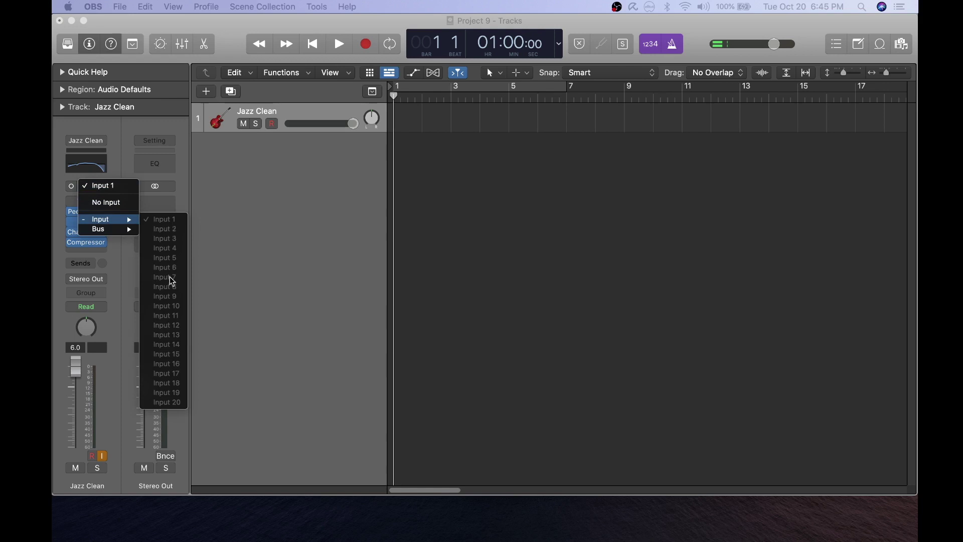
pyautogui.click(167, 219)
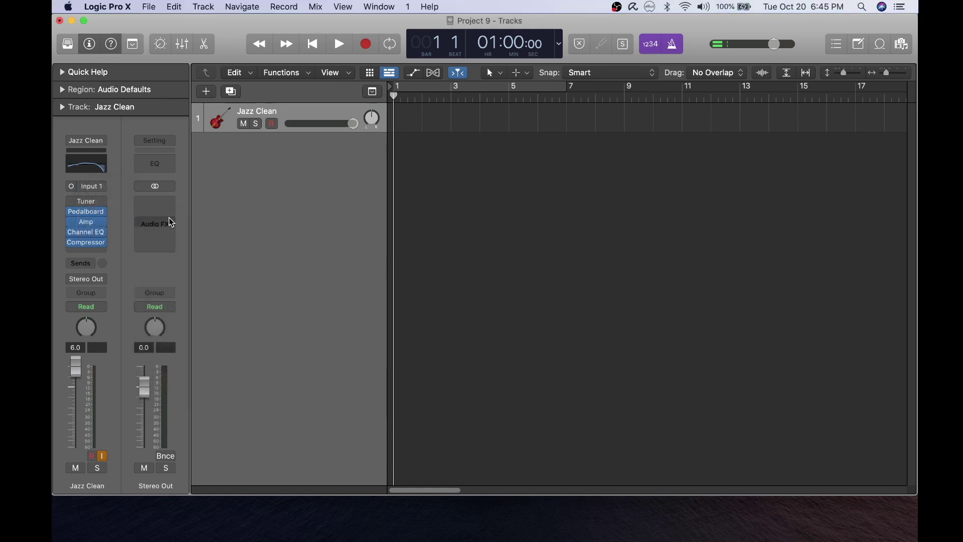
pyautogui.click(70, 49)
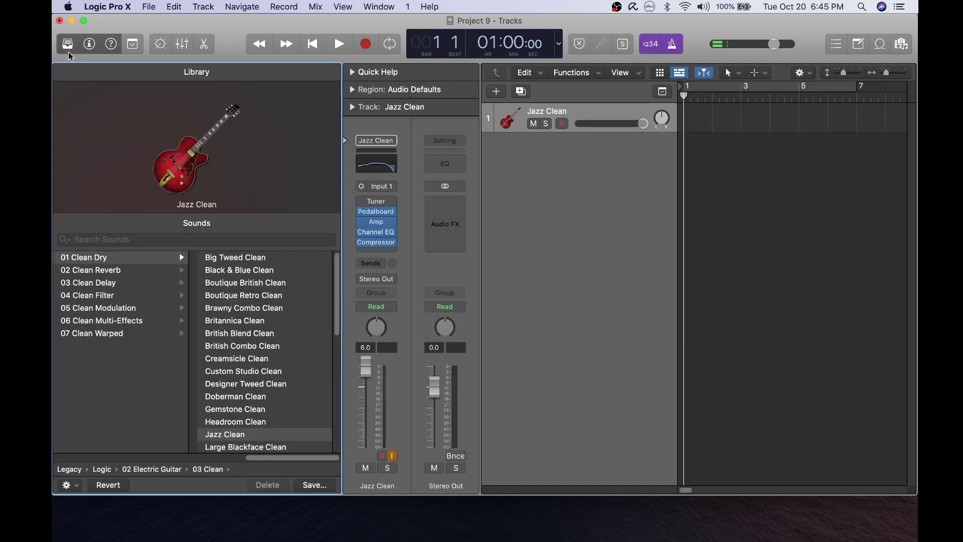
# Load Honky Tonk Raunch from Legacy > Logic > 02 Electric Guitar > 02 Complete Rigs > Country.
pyautogui.click(100, 323)
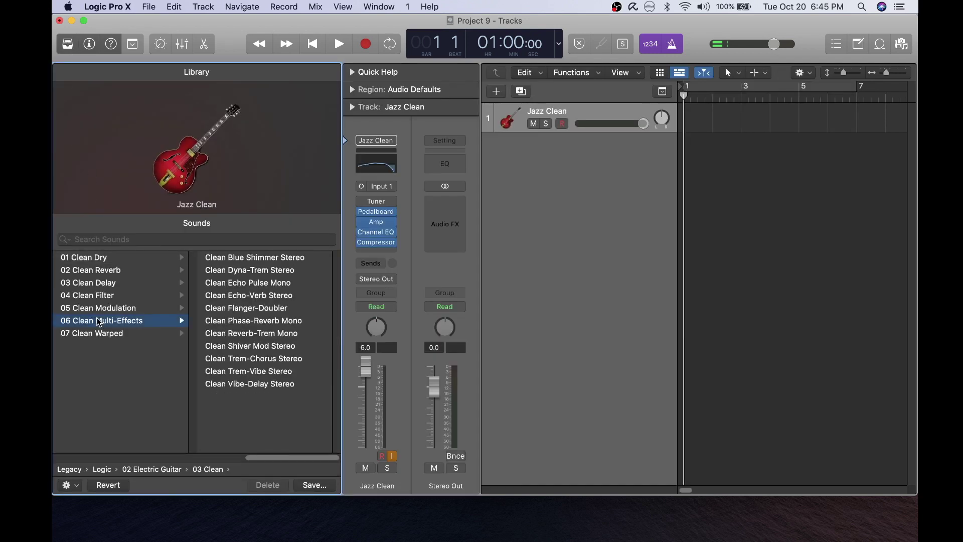
pyautogui.click(107, 473)
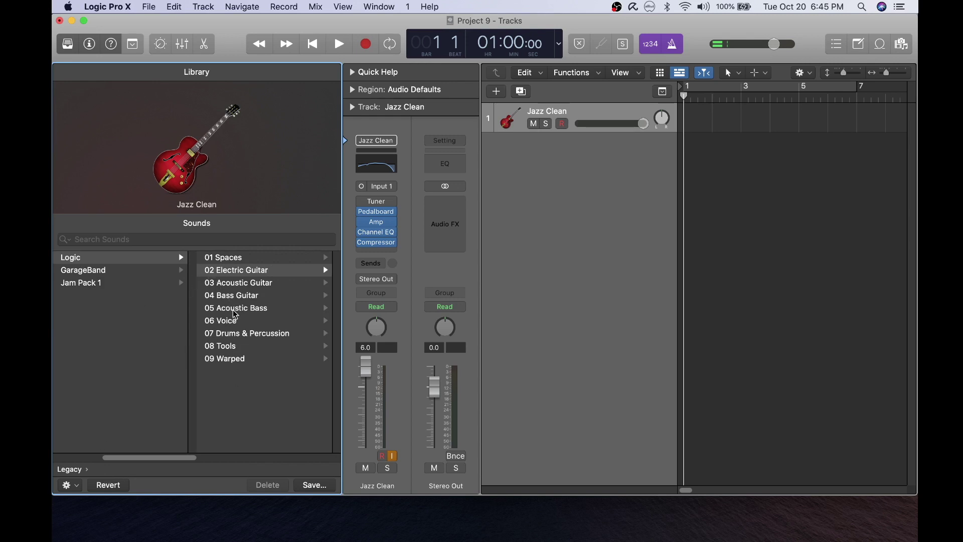
pyautogui.click(233, 271)
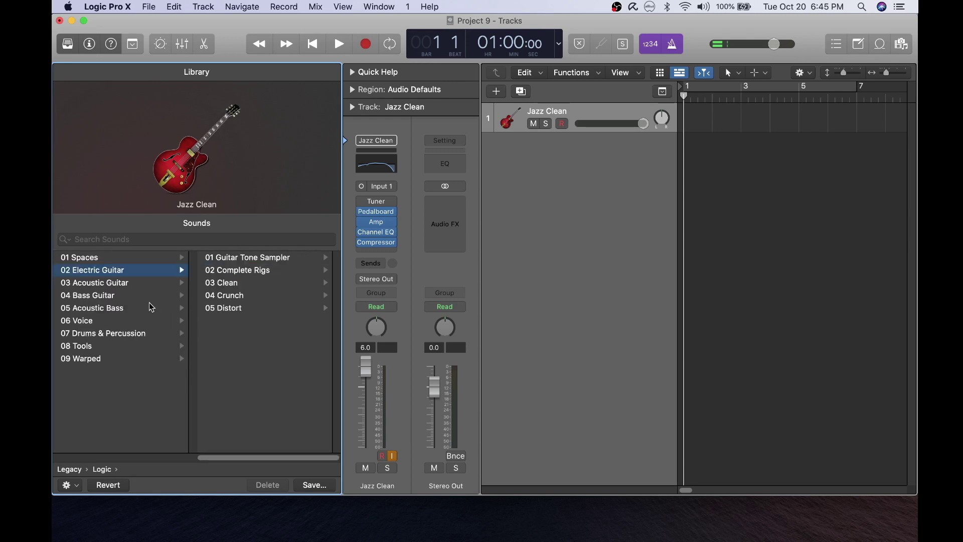
pyautogui.click(114, 283)
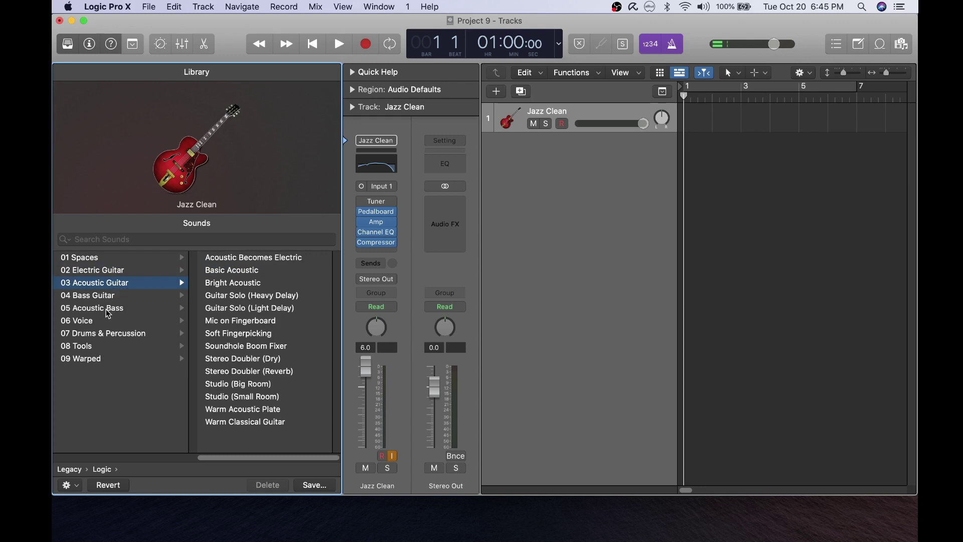
pyautogui.click(95, 271)
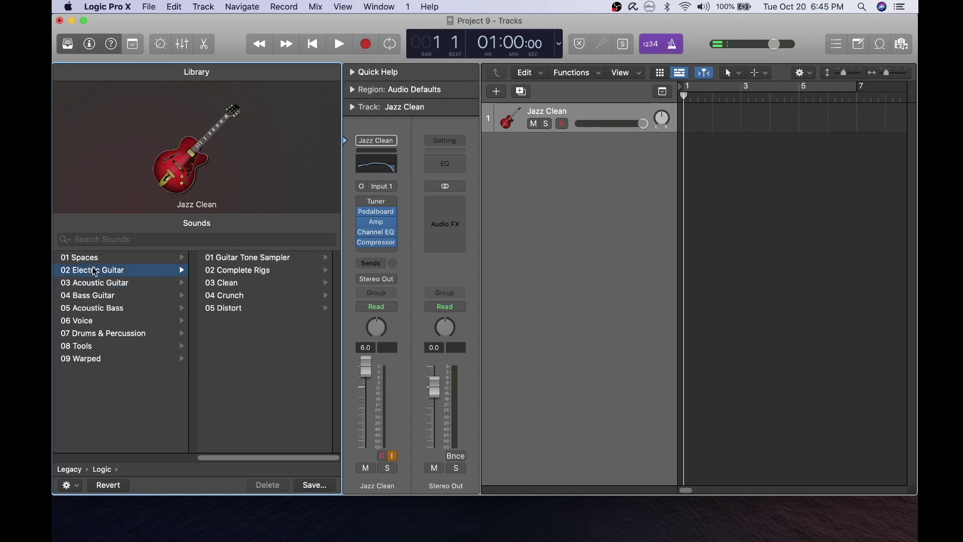
pyautogui.click(226, 270)
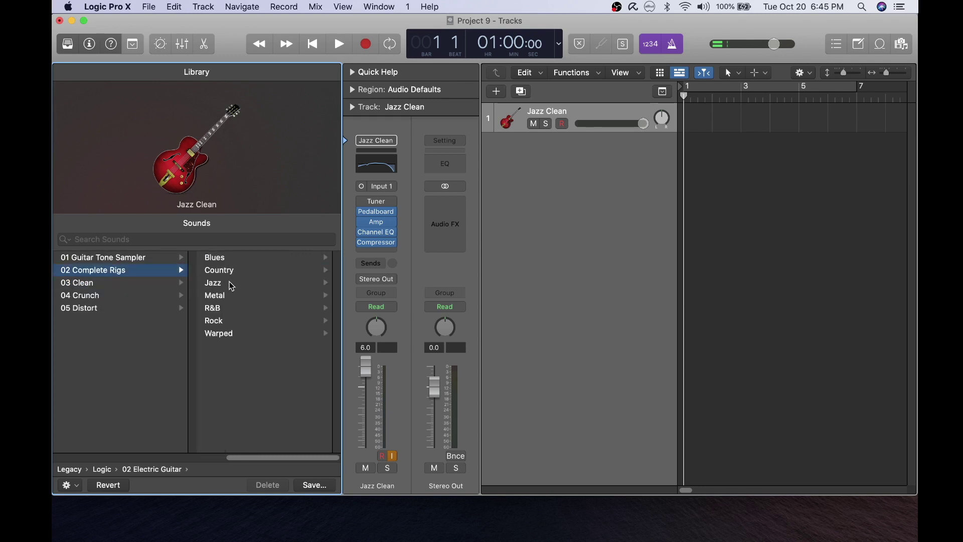
pyautogui.click(231, 271)
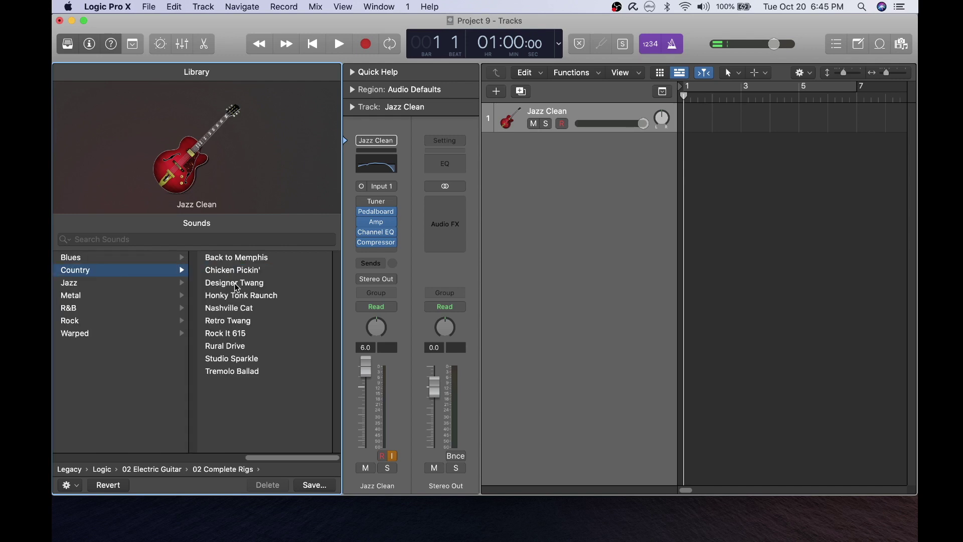
pyautogui.click(235, 298)
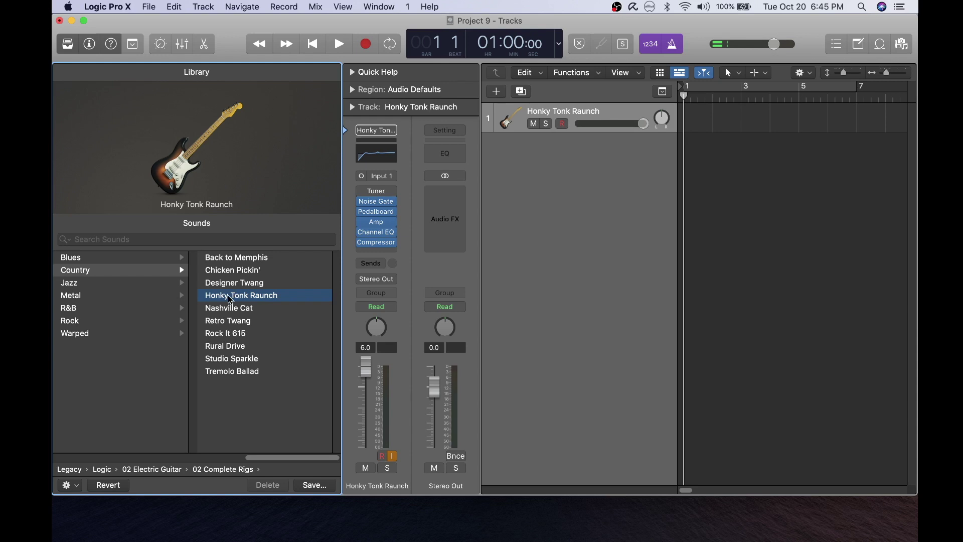
pyautogui.press('super+Tab')
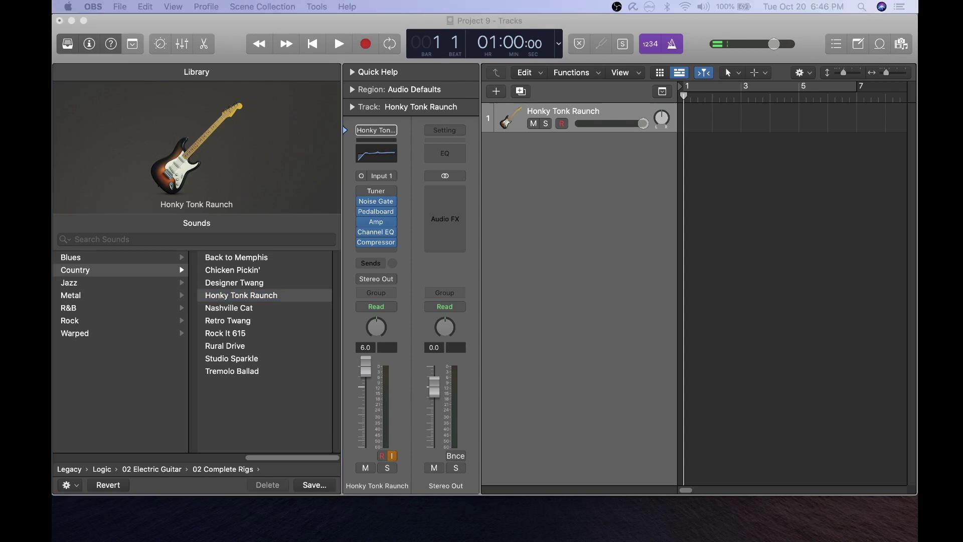
# Browse an empty Audio FX slot's plug-in list without choosing one, then start recording a take.
pyautogui.click(376, 253)
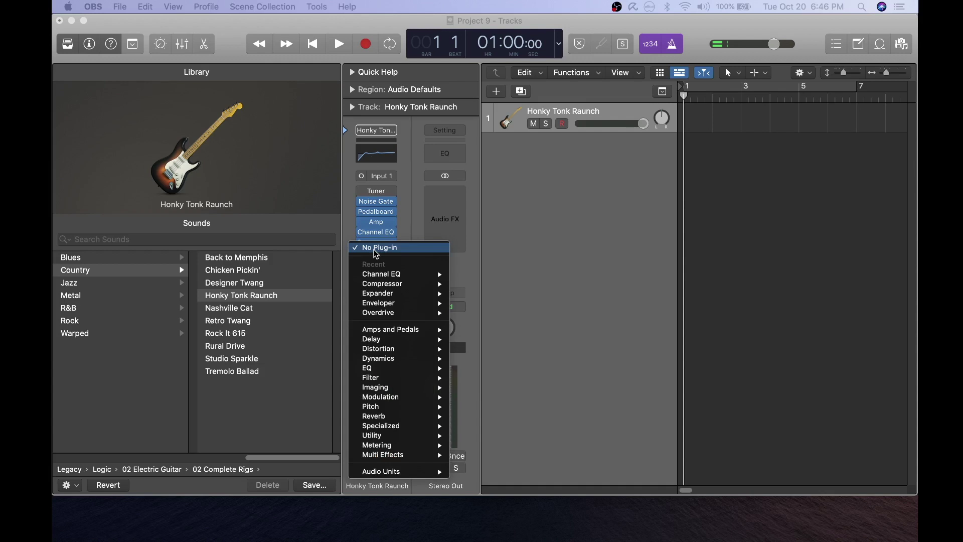
pyautogui.moveTo(382, 275)
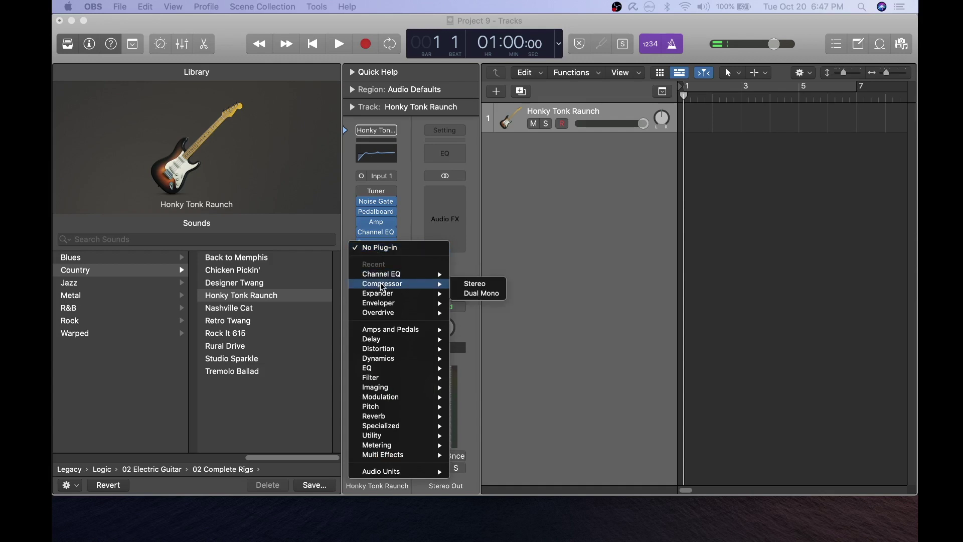
pyautogui.moveTo(385, 306)
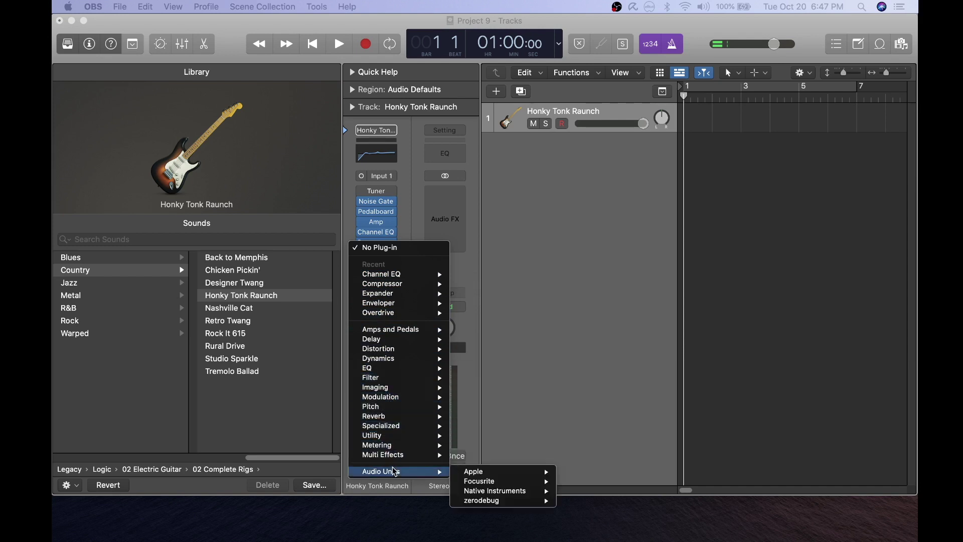
pyautogui.moveTo(398, 361)
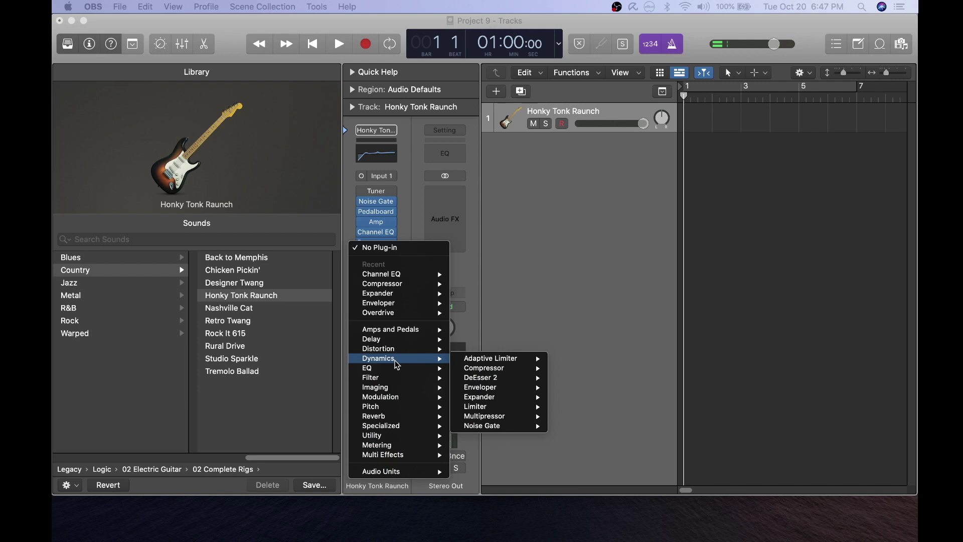
pyautogui.click(397, 365)
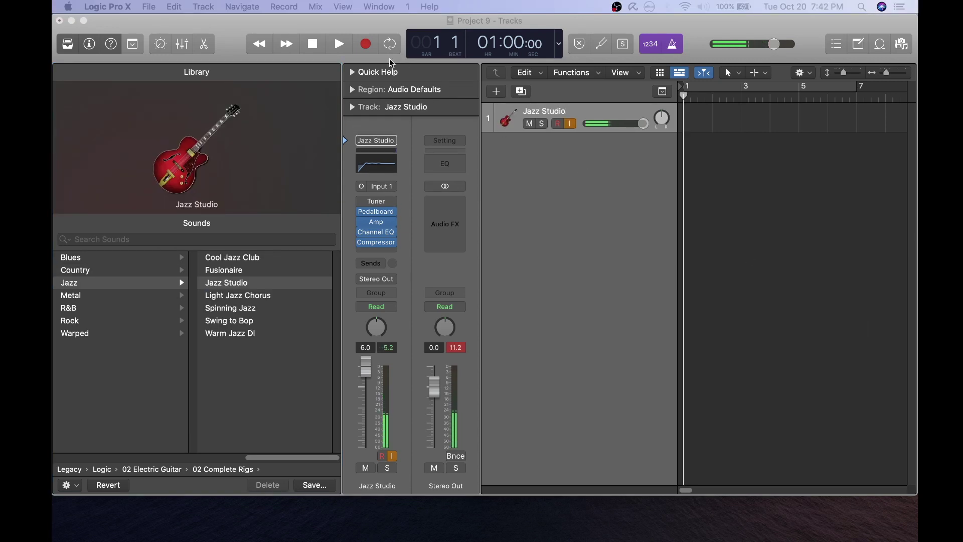
pyautogui.press('r')
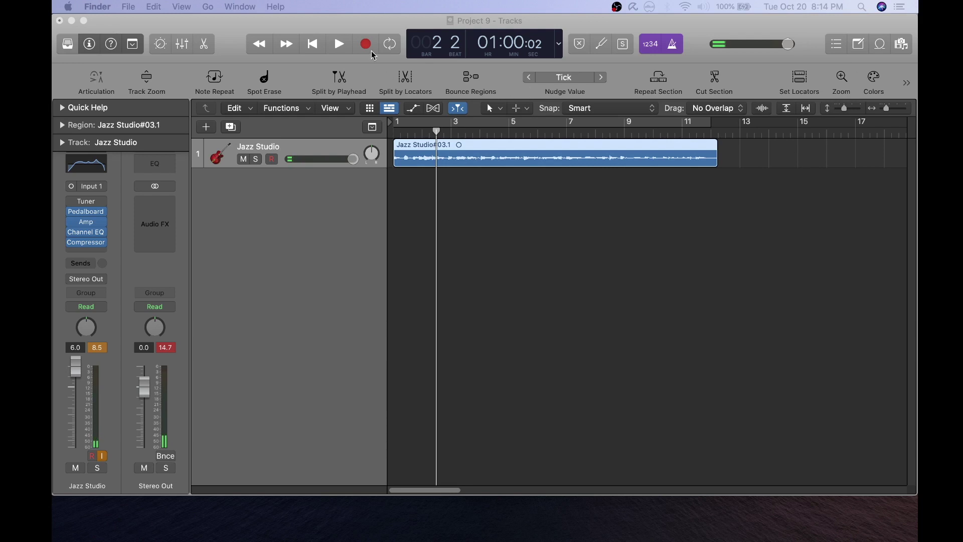
# Turn on cycle over the recorded region, adjust its end point, and turn off the metronome.
pyautogui.click(393, 44)
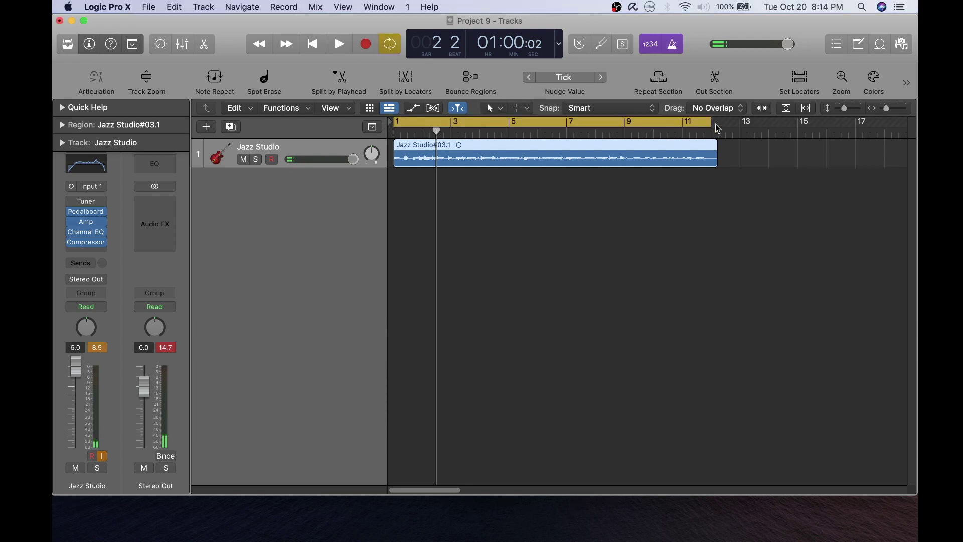
pyautogui.moveTo(712, 125); pyautogui.dragTo(712, 122)
pyautogui.click(675, 49)
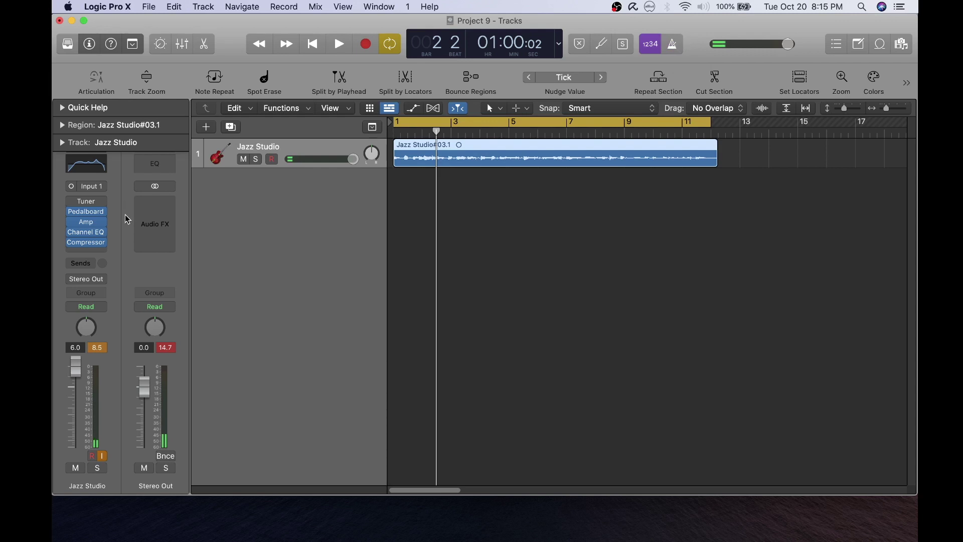
pyautogui.moveTo(104, 226)
# Open Amp Designer on the Jazz Studio channel, position its window, and start playback.
pyautogui.click(89, 227)
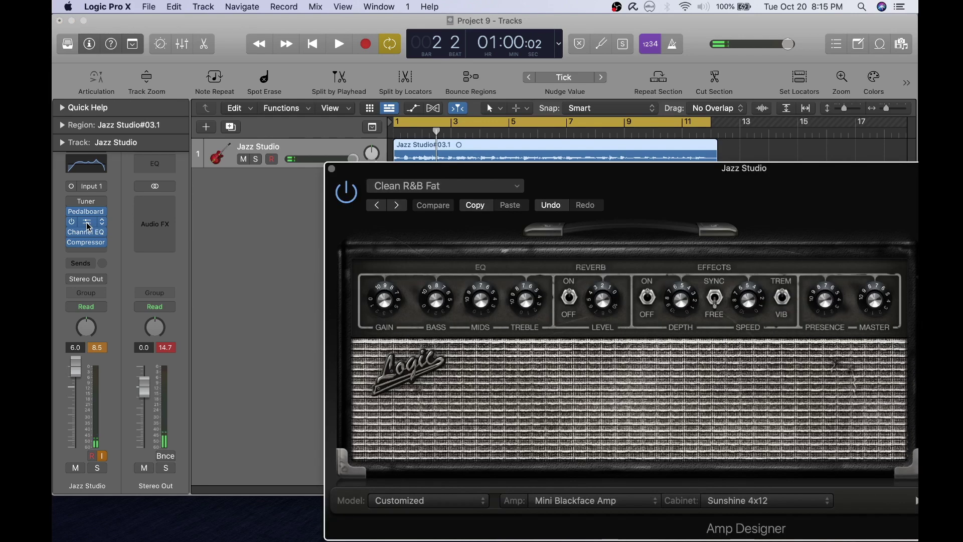
pyautogui.moveTo(574, 180); pyautogui.dragTo(313, 109)
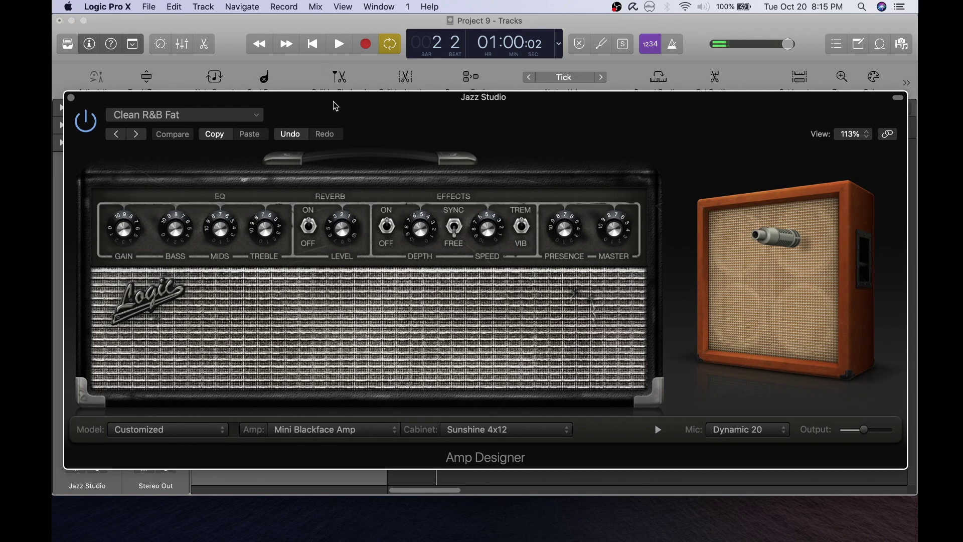
pyautogui.moveTo(335, 106); pyautogui.dragTo(336, 91)
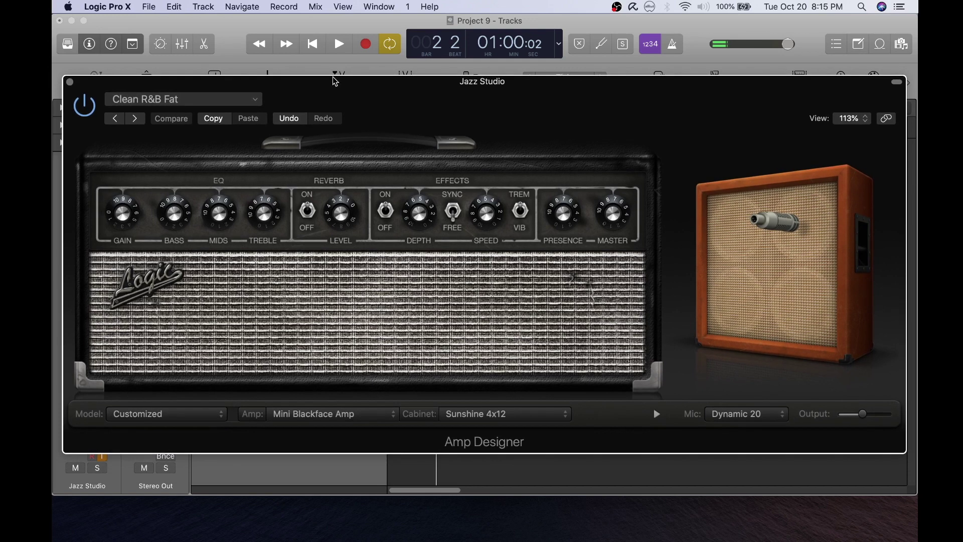
pyautogui.click(339, 45)
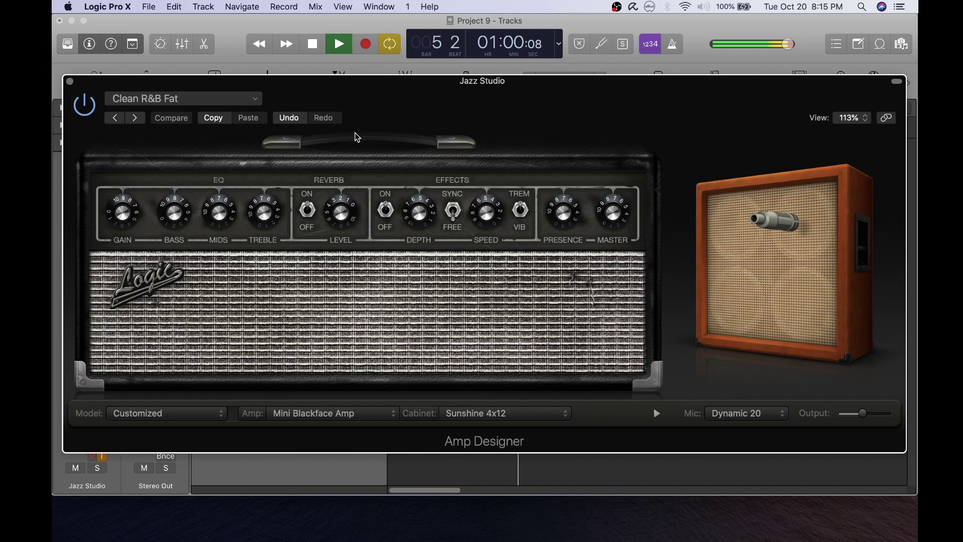
# Try the Silverface Amp head, then switch the amp model to Modern British Stack.
pyautogui.click(389, 414)
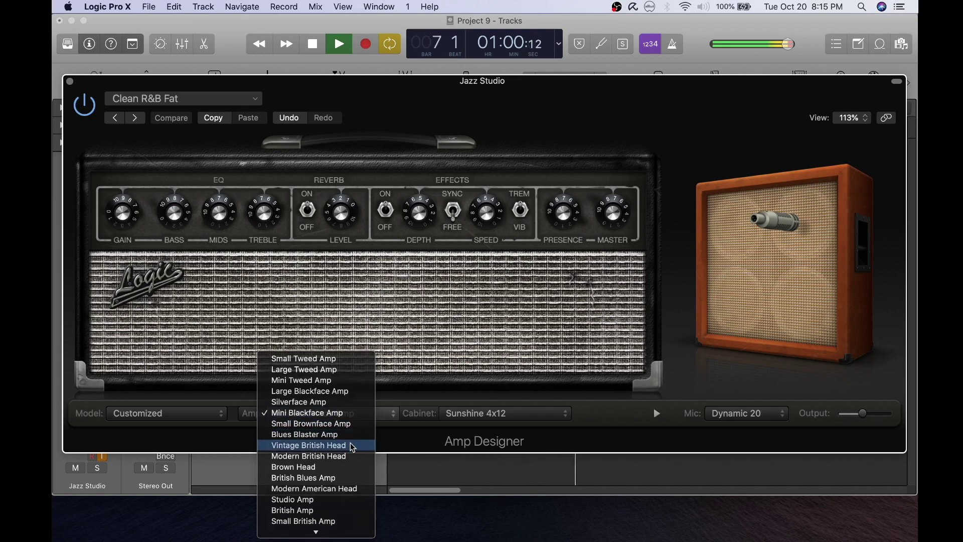
pyautogui.press('Escape')
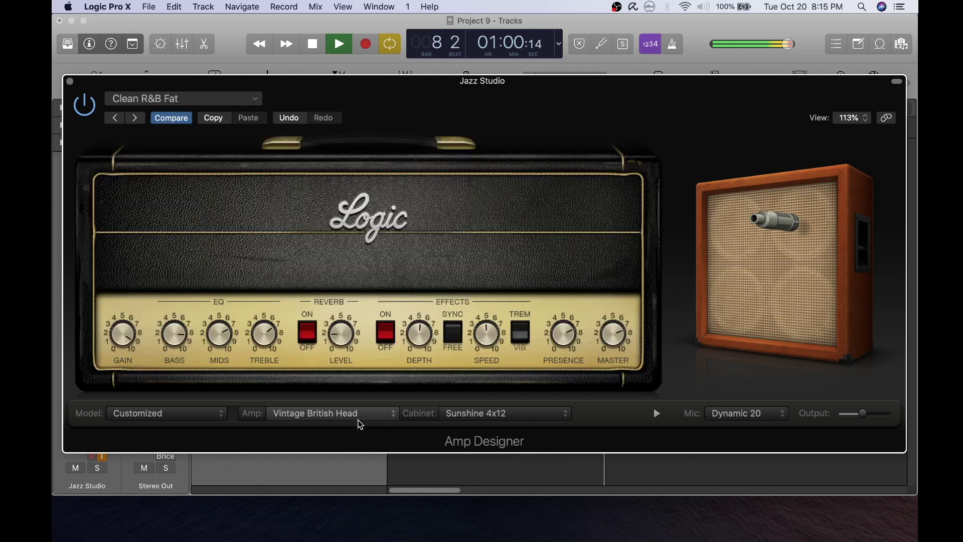
pyautogui.click(279, 413)
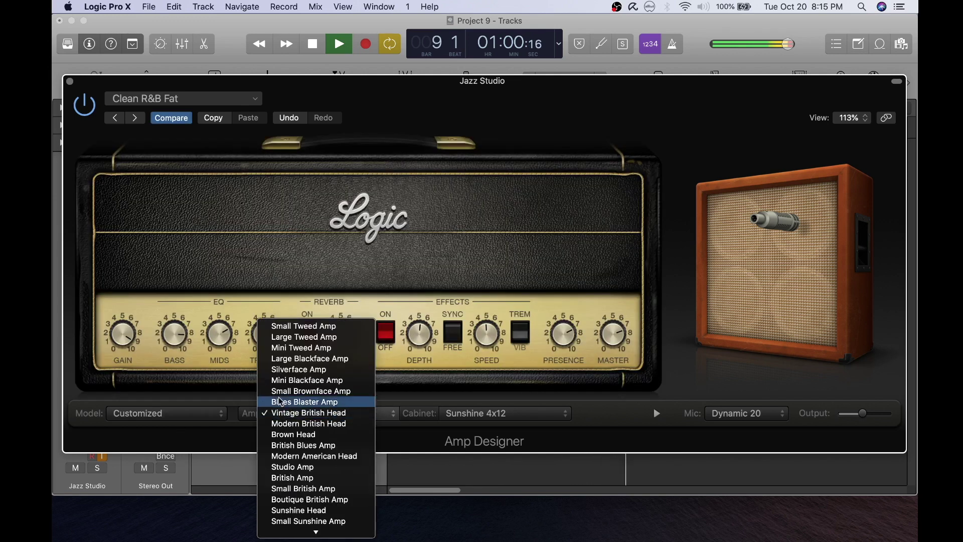
pyautogui.click(282, 371)
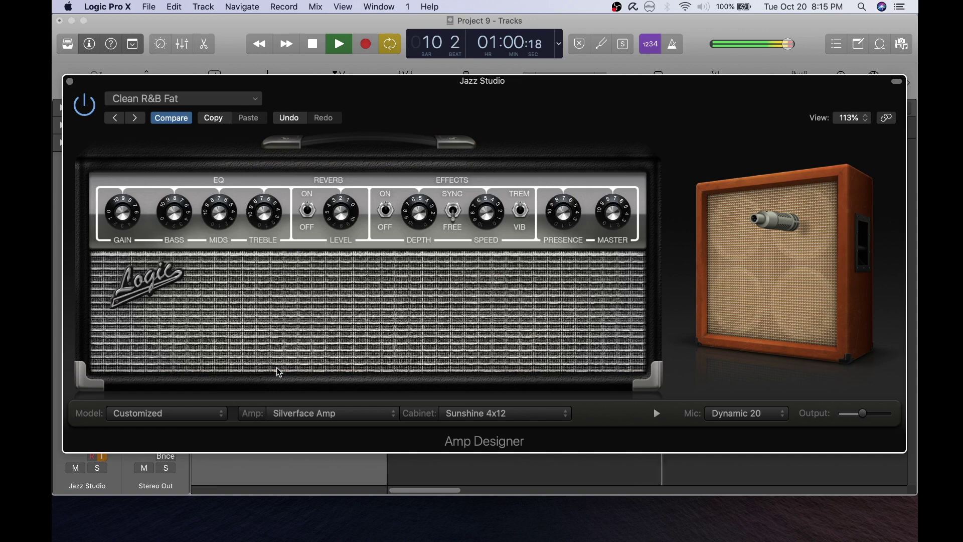
pyautogui.click(218, 413)
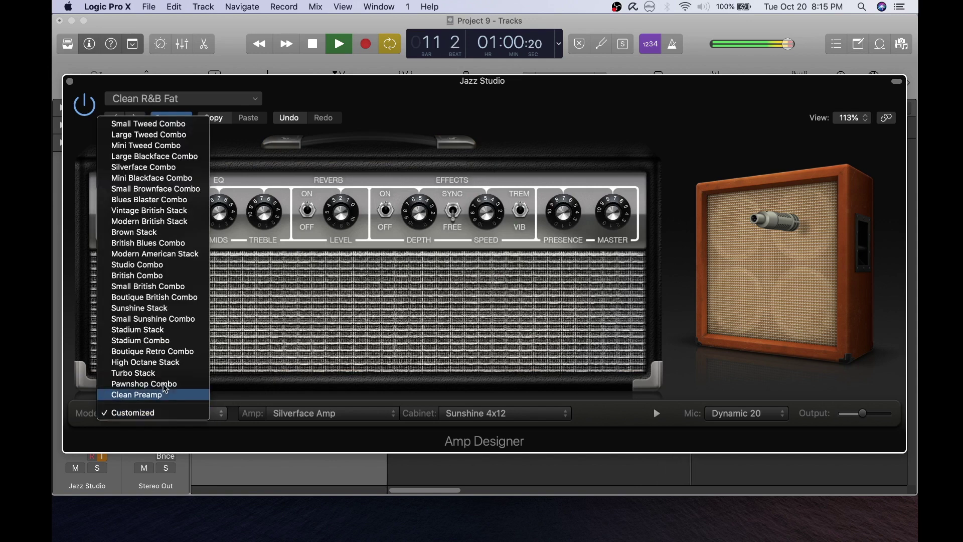
pyautogui.click(149, 221)
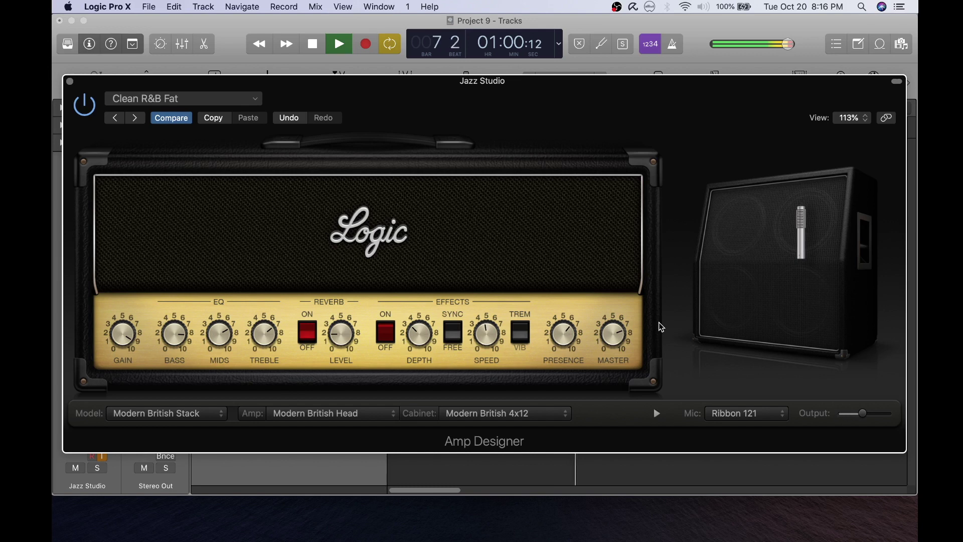
pyautogui.moveTo(782, 340)
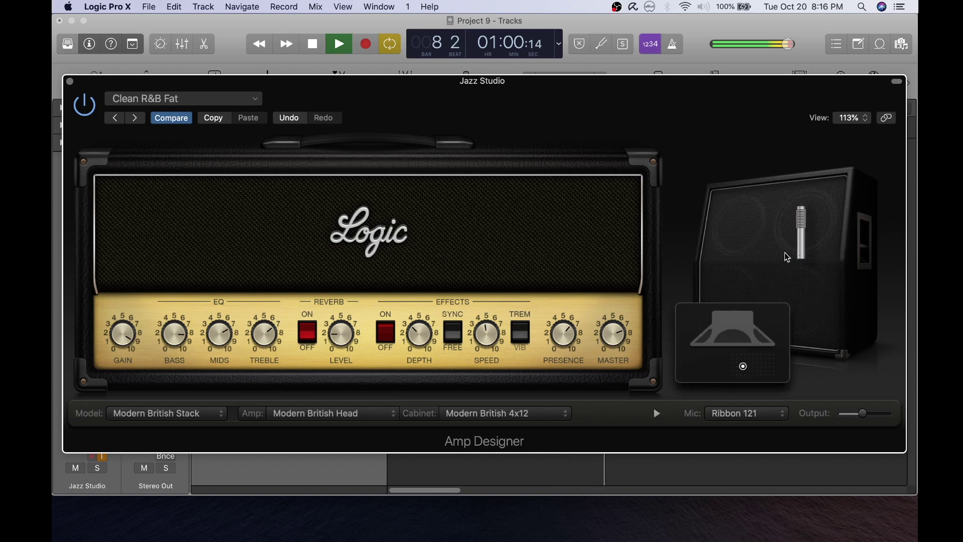
# Compare British Blues 2x12 and Vintage British 4x12 cabinets, then settle on Silverface 2x12.
pyautogui.click(547, 420)
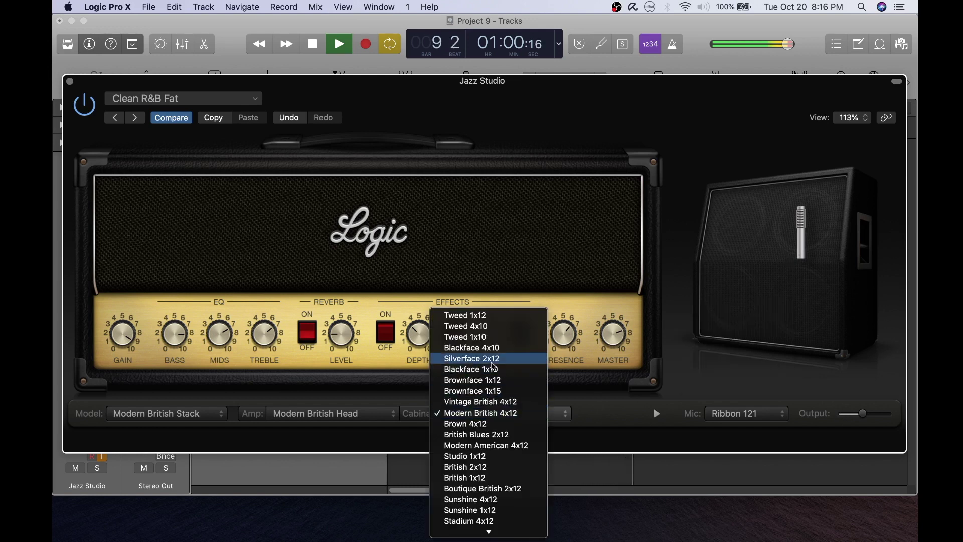
pyautogui.press('Escape')
pyautogui.click(493, 421)
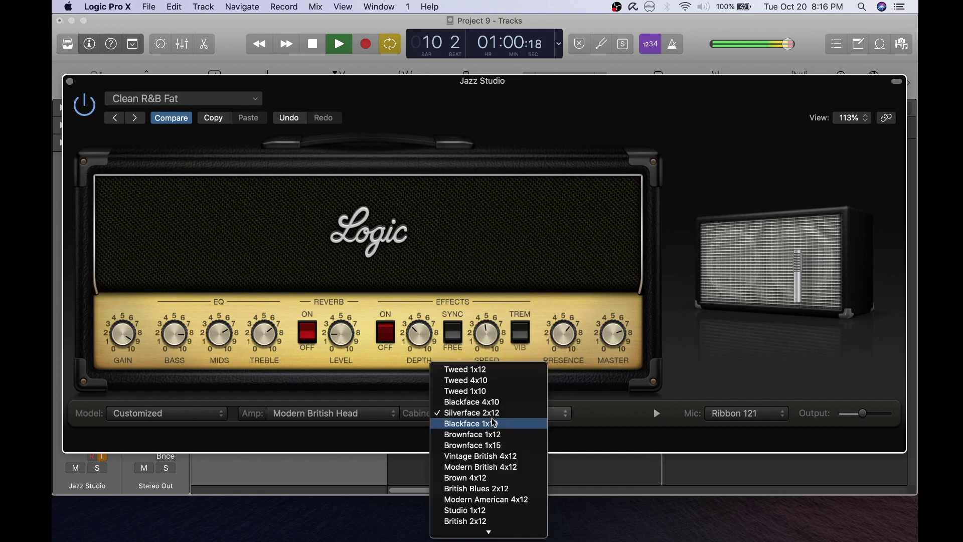
pyautogui.click(485, 488)
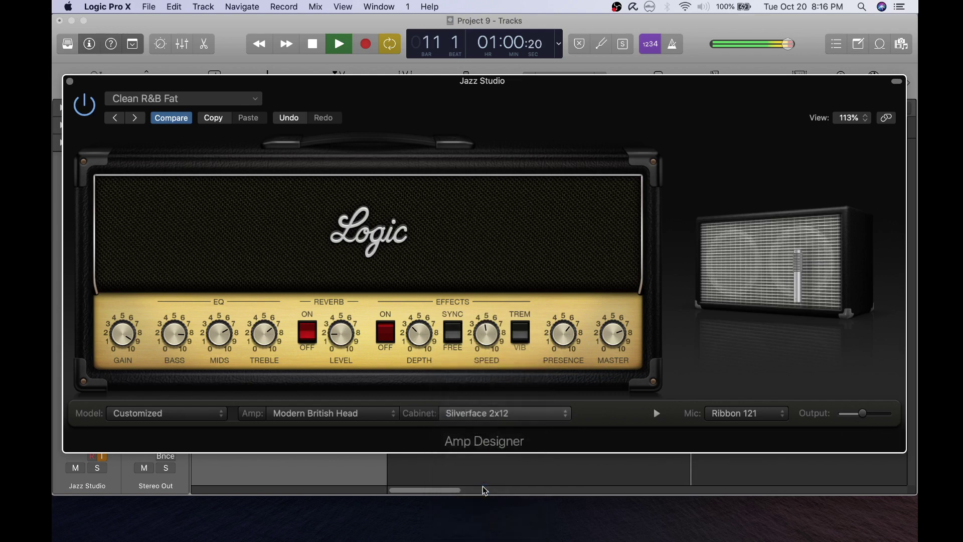
pyautogui.click(486, 414)
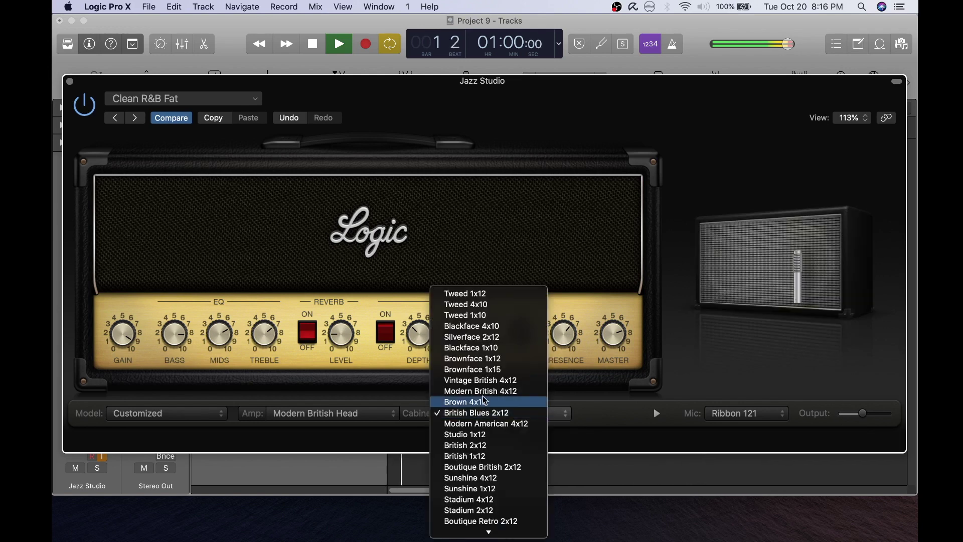
pyautogui.click(485, 381)
pyautogui.click(486, 414)
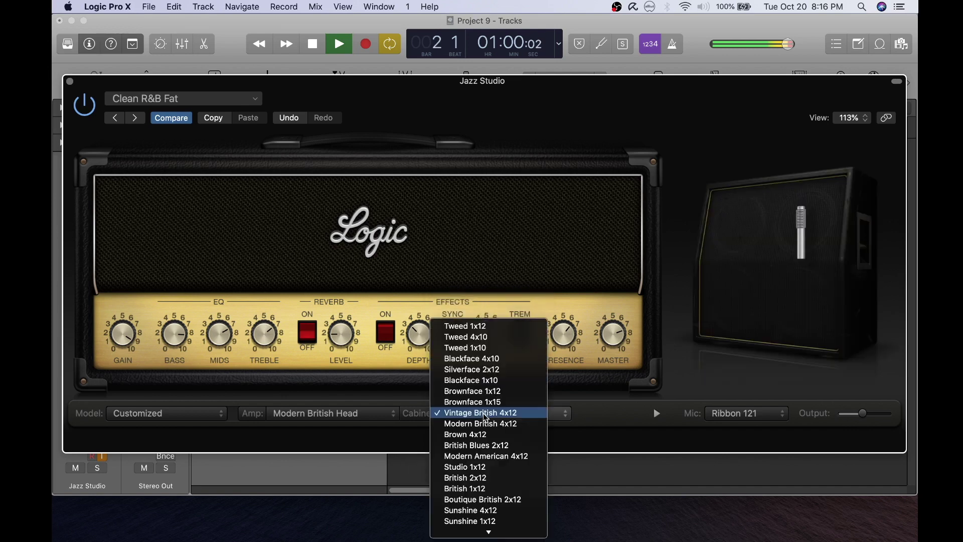
pyautogui.click(486, 369)
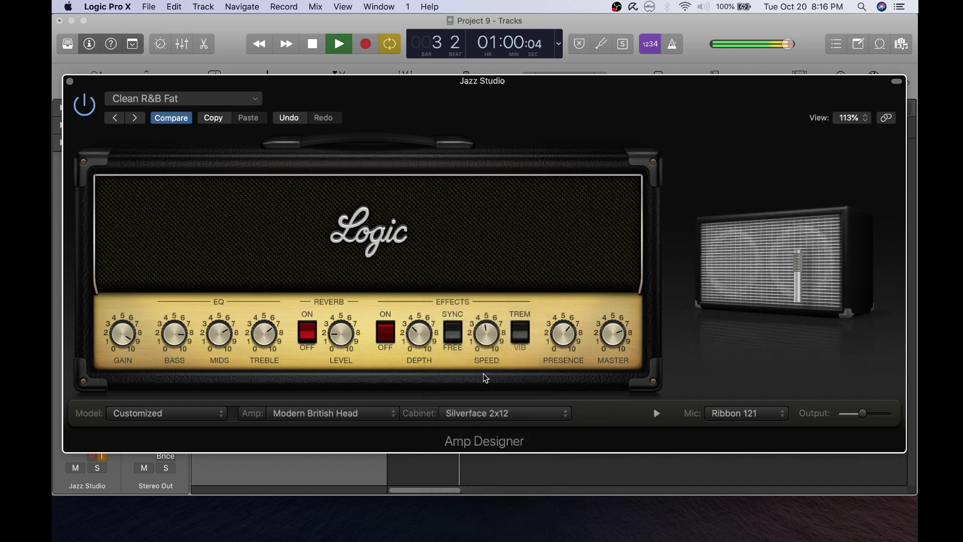
# Choose the Dynamic 20 mic over Dynamic 421 and shift its position right on the speaker.
pyautogui.click(773, 417)
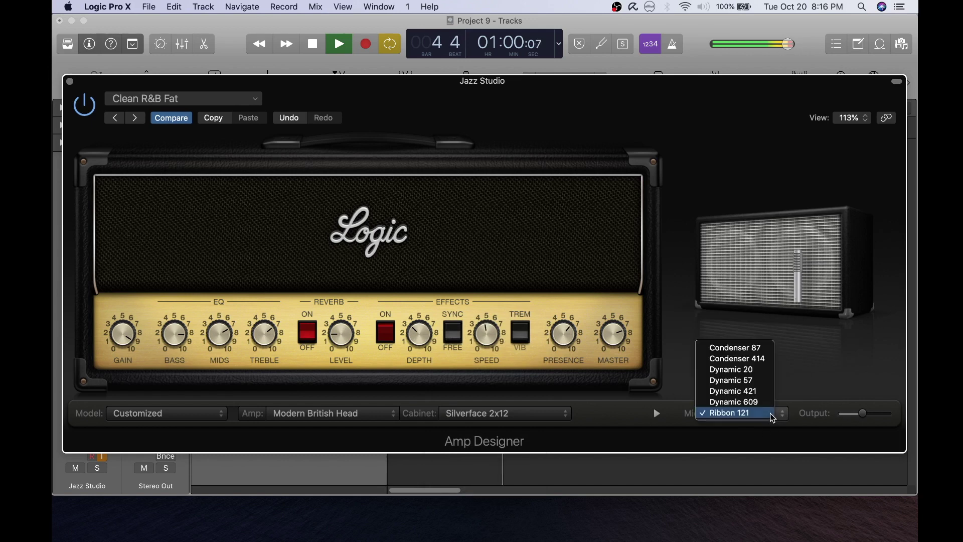
pyautogui.click(733, 392)
pyautogui.click(743, 414)
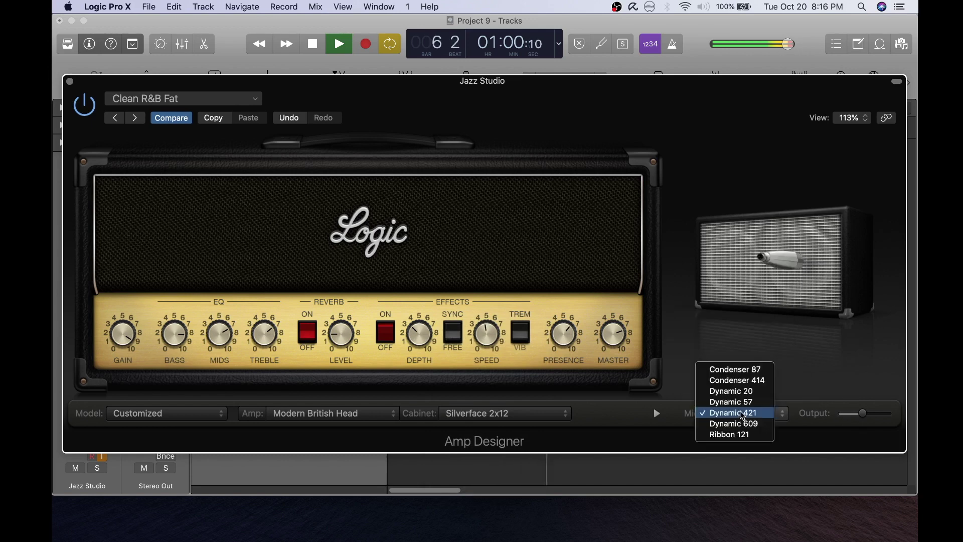
pyautogui.click(743, 398)
pyautogui.moveTo(743, 396)
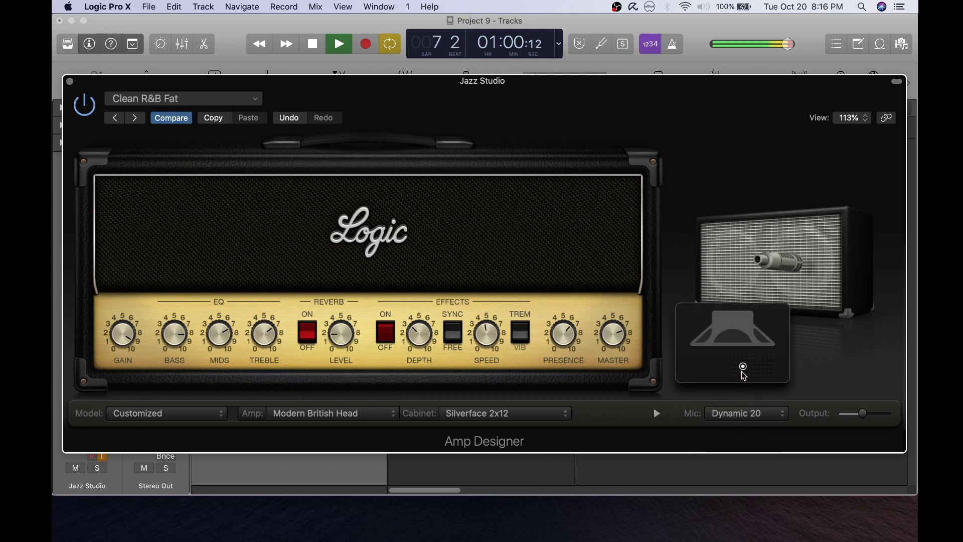
pyautogui.moveTo(752, 369)
pyautogui.mouseDown()
pyautogui.moveTo(768, 366)
pyautogui.moveTo(754, 368)
pyautogui.mouseUp()
# Set the amp output to -2.0 dB and close Amp Designer.
pyautogui.moveTo(875, 419)
pyautogui.mouseDown()
pyautogui.moveTo(856, 415)
pyautogui.moveTo(867, 418)
pyautogui.mouseUp()
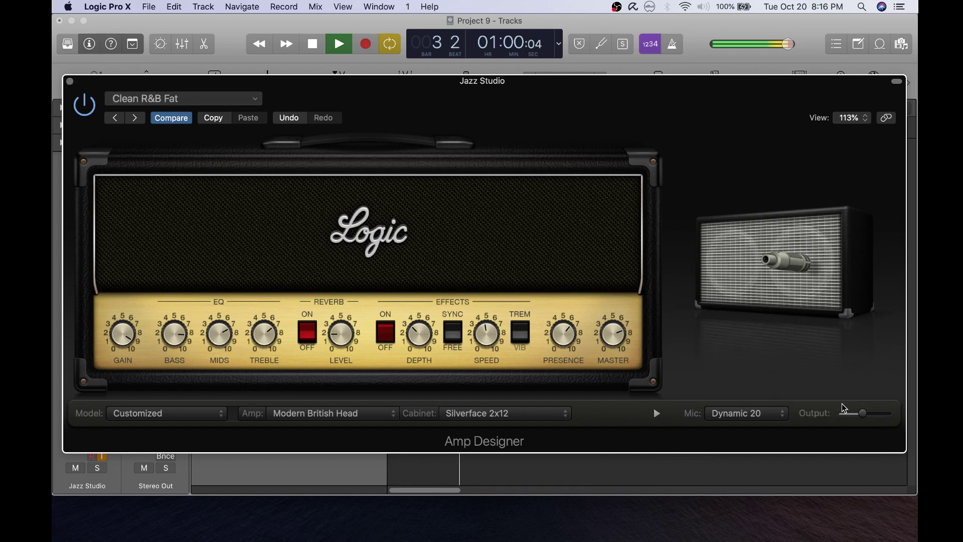
pyautogui.moveTo(862, 416); pyautogui.dragTo(863, 416)
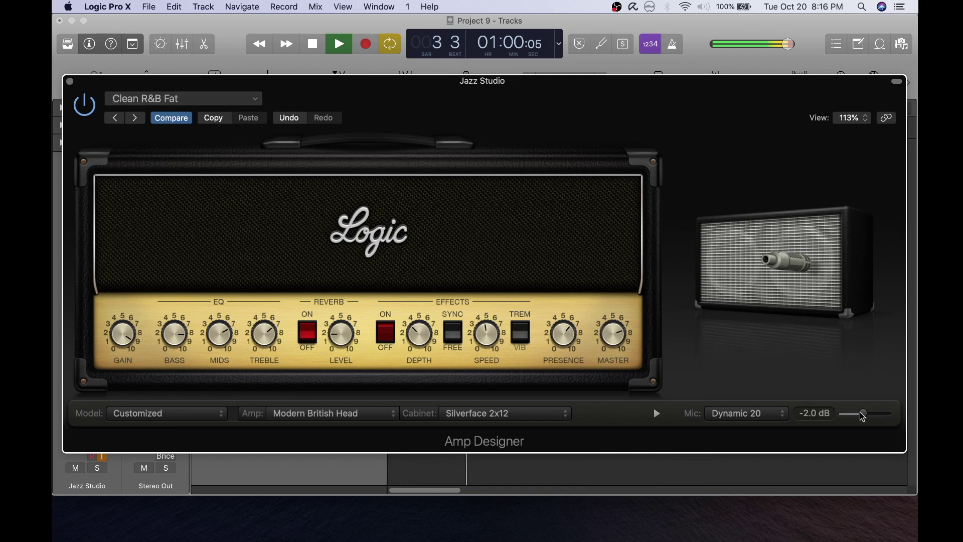
pyautogui.click(70, 82)
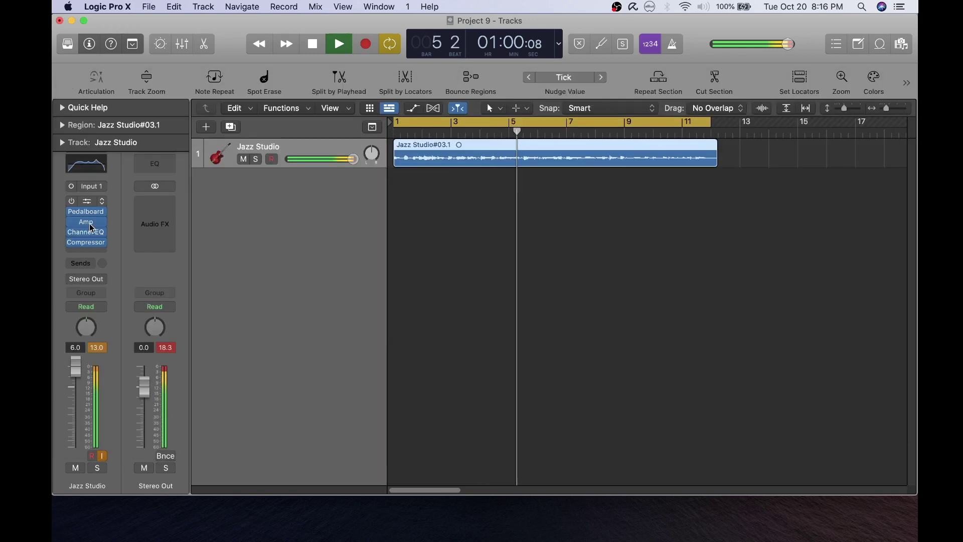
# Cut the EQ bands at 268 Hz to -7.2 dB and 935 Hz to -5.8 dB, and lower the high cut to about 9500 Hz.
pyautogui.moveTo(80, 244)
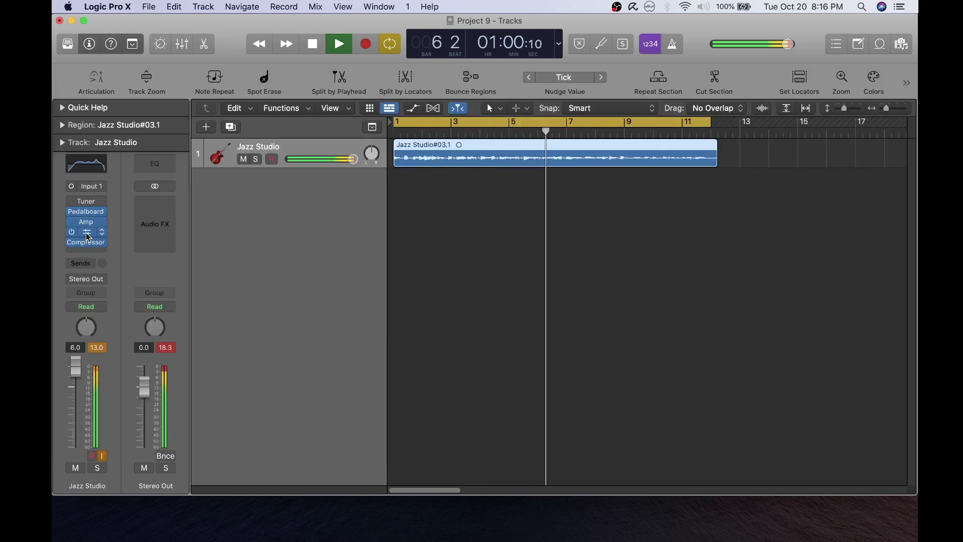
pyautogui.click(86, 235)
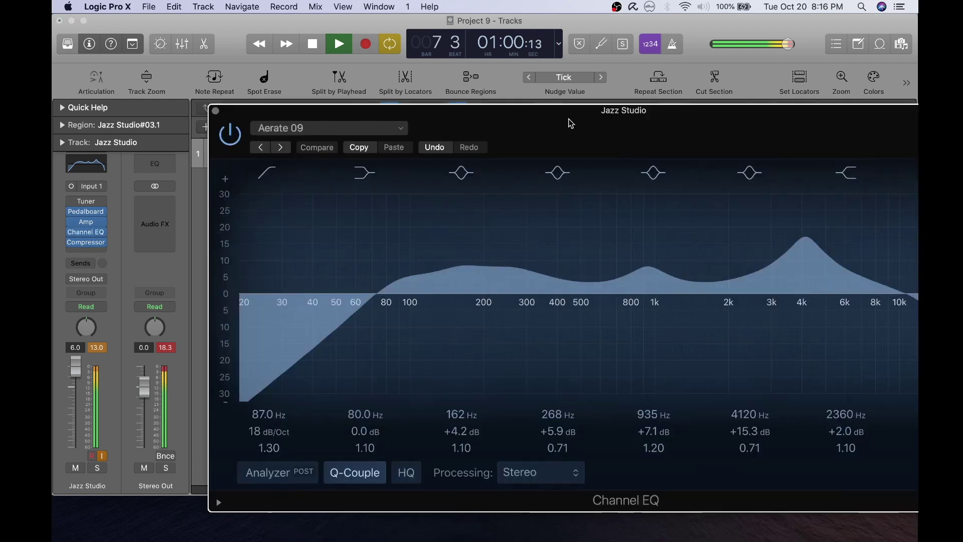
pyautogui.moveTo(571, 124); pyautogui.dragTo(434, 51)
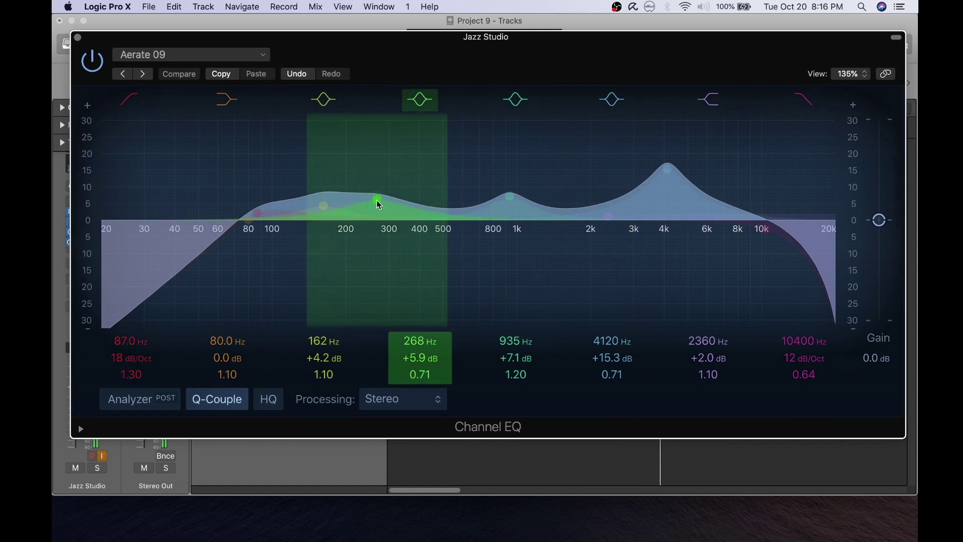
pyautogui.moveTo(380, 205); pyautogui.dragTo(384, 260)
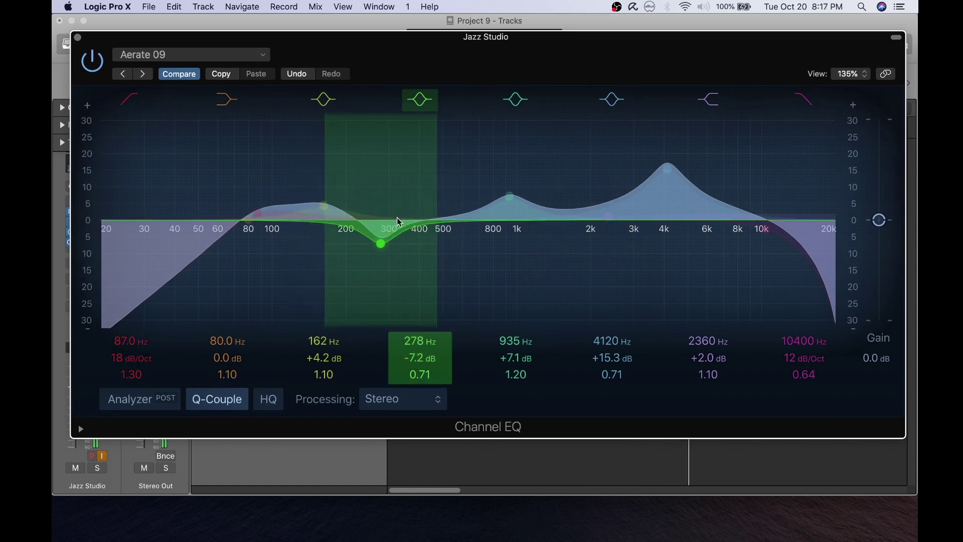
pyautogui.moveTo(509, 198); pyautogui.dragTo(507, 254)
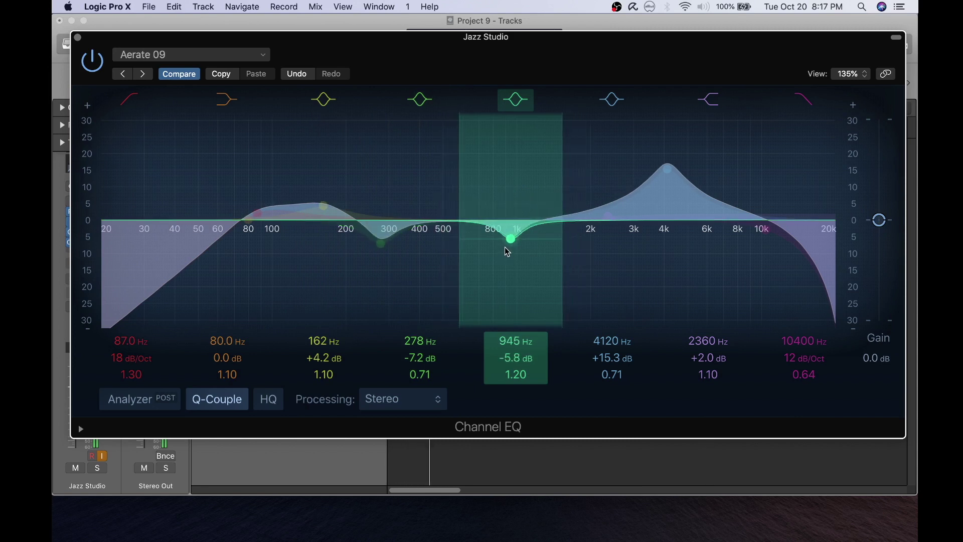
pyautogui.moveTo(670, 167); pyautogui.dragTo(668, 226)
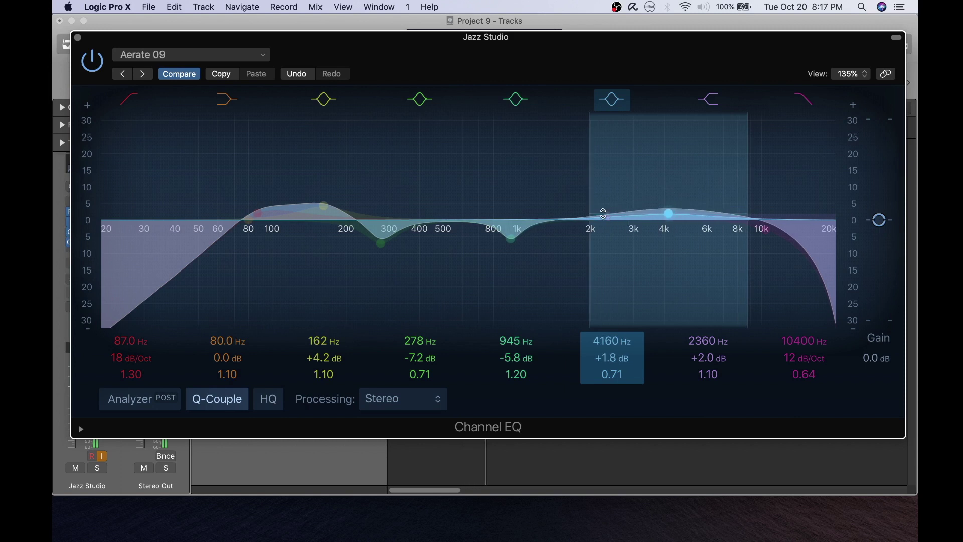
pyautogui.moveTo(604, 214); pyautogui.dragTo(603, 207)
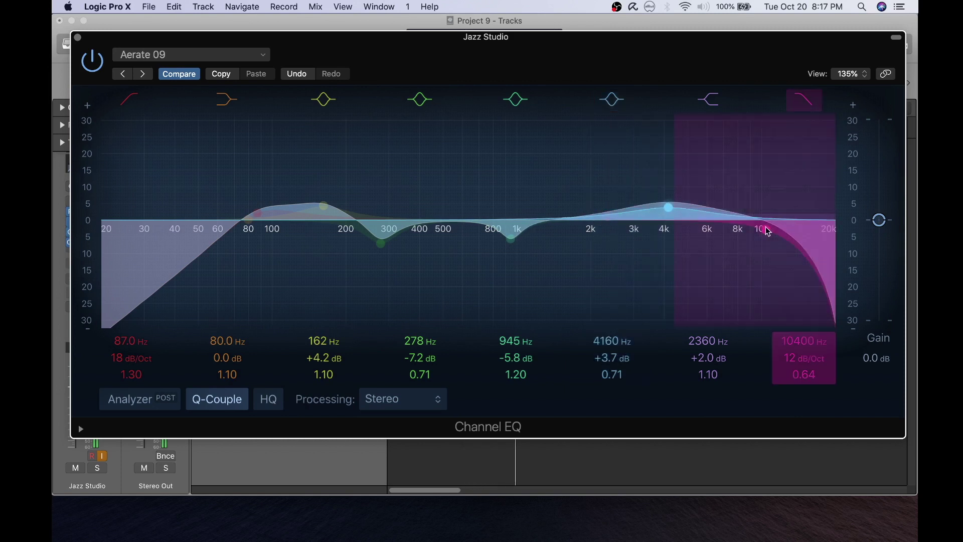
pyautogui.moveTo(769, 229); pyautogui.dragTo(760, 251)
# Disable the low cut, boost 400 Hz and 1510 Hz, notch 5650 Hz deeply, then close the EQ.
pyautogui.click(130, 106)
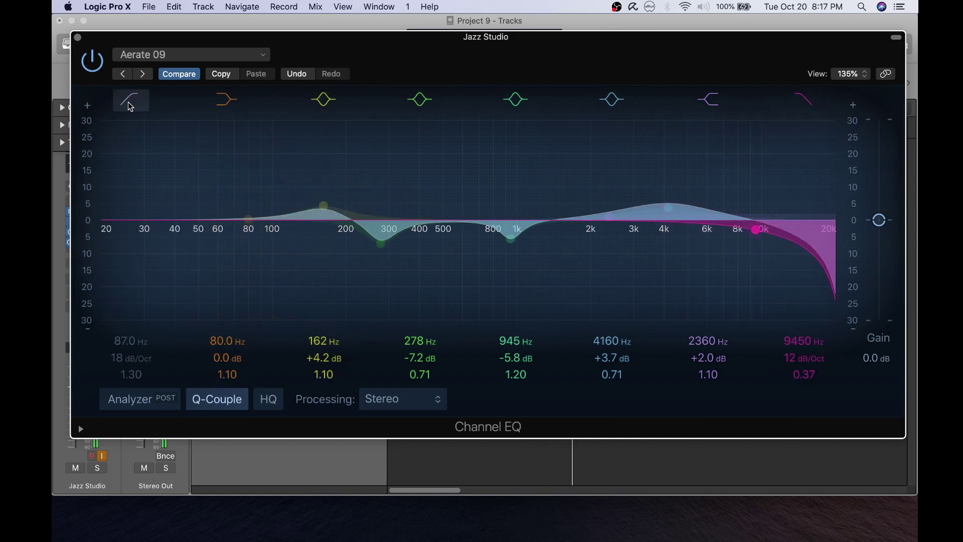
pyautogui.moveTo(382, 245); pyautogui.dragTo(420, 200)
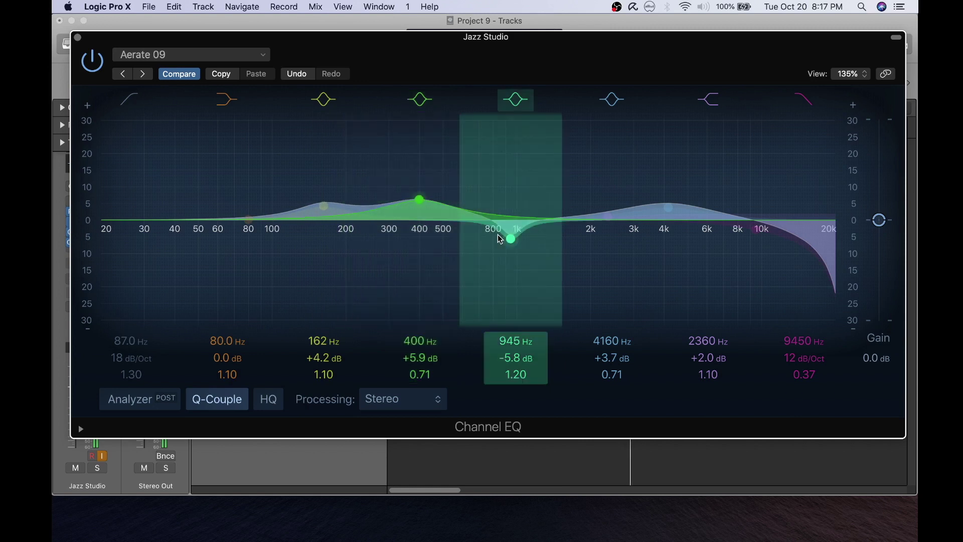
pyautogui.moveTo(510, 239); pyautogui.dragTo(583, 195)
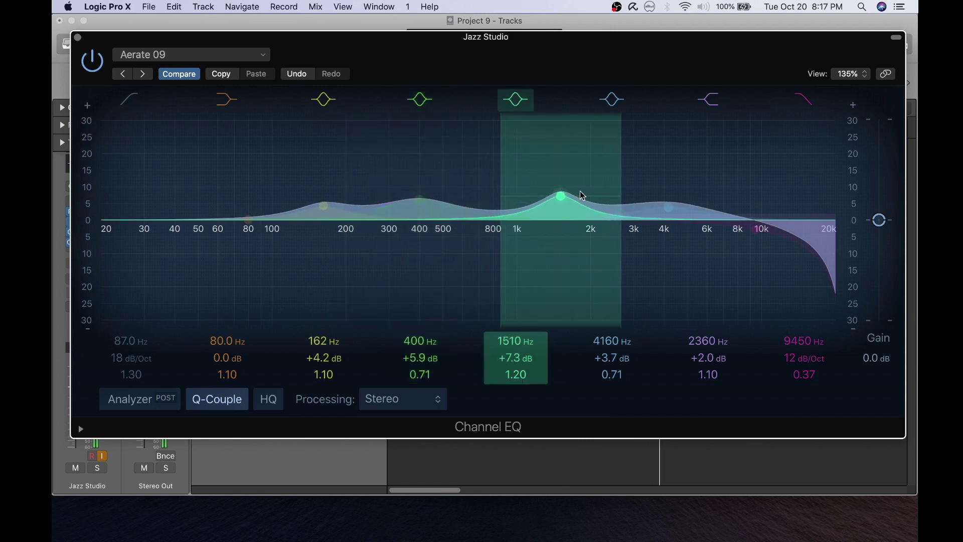
pyautogui.moveTo(667, 207); pyautogui.dragTo(702, 282)
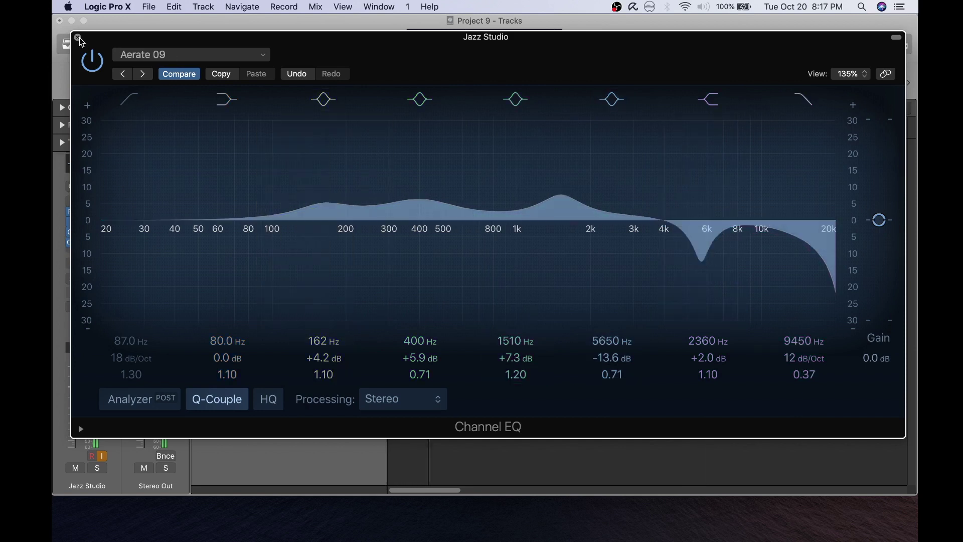
pyautogui.click(79, 38)
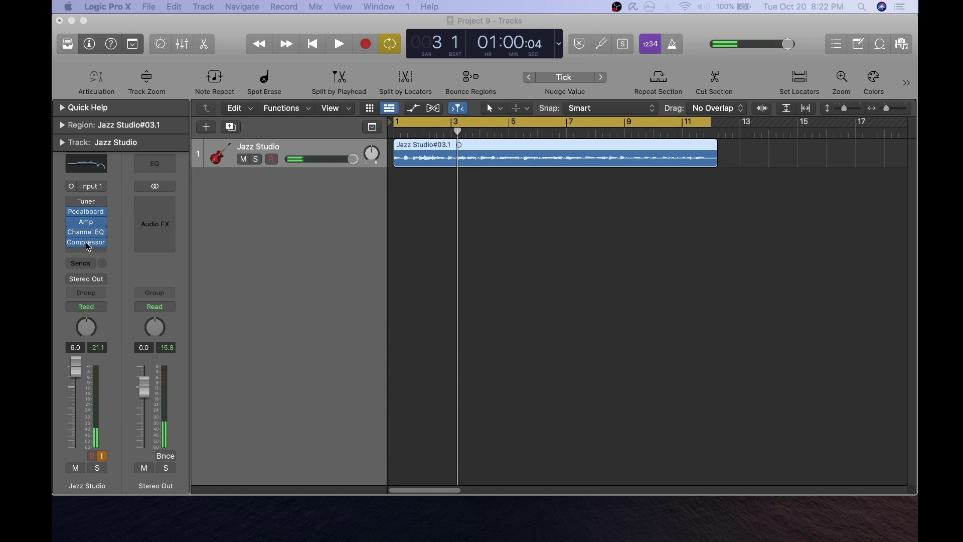
# Try the Studio VCA and Vintage VCA compressor models, then settle on Vintage FET.
pyautogui.click(86, 243)
pyautogui.moveTo(594, 192); pyautogui.dragTo(430, 61)
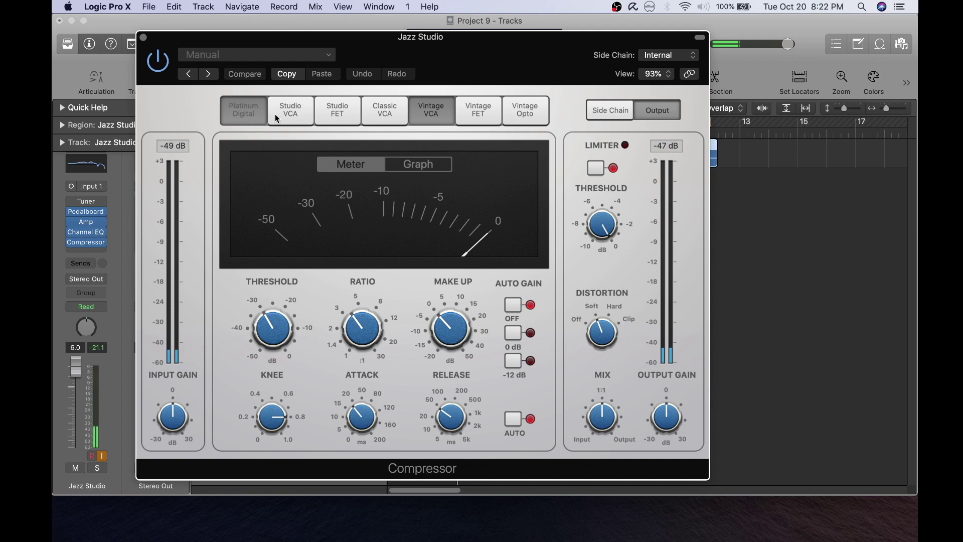
pyautogui.click(289, 114)
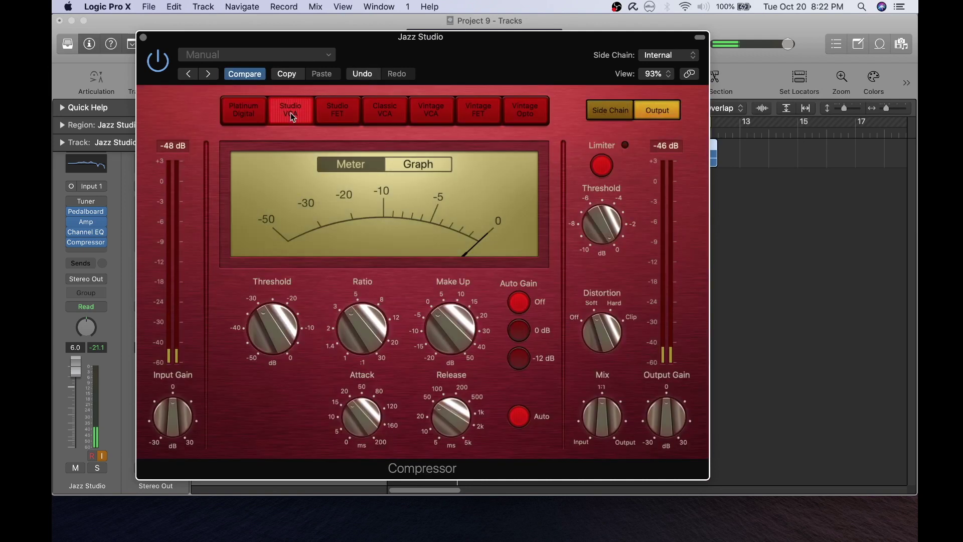
pyautogui.click(474, 111)
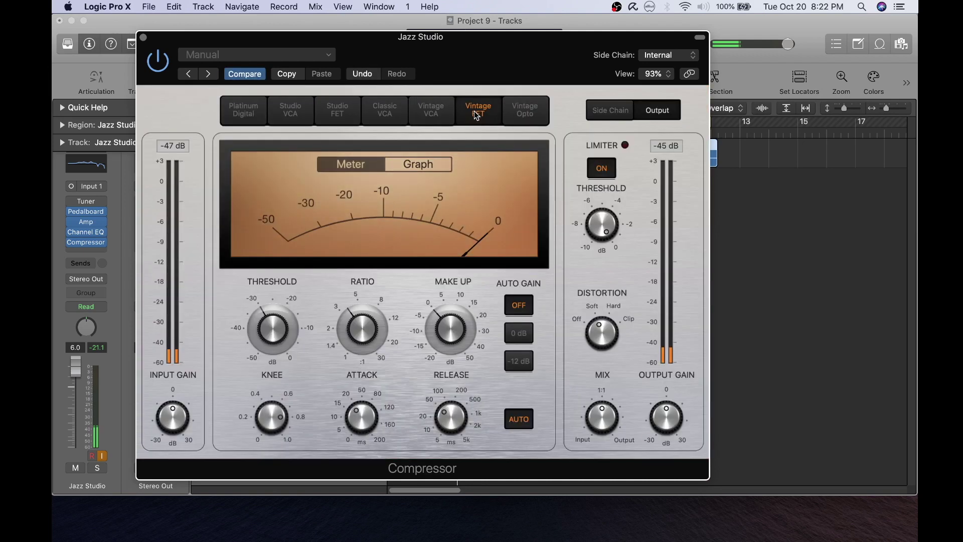
pyautogui.click(441, 112)
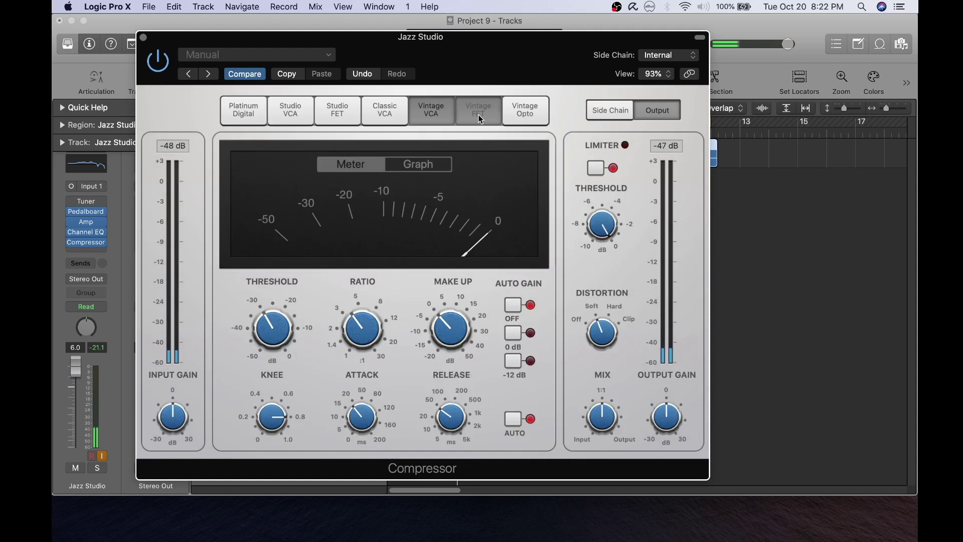
pyautogui.click(479, 117)
pyautogui.press('super+w')
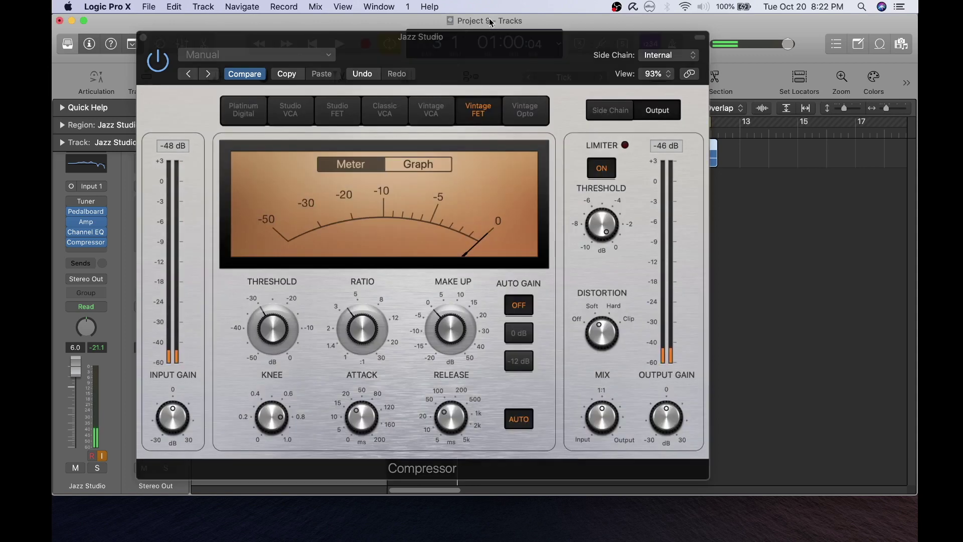
# Move the compressor window aside to uncover the transport and start playback.
pyautogui.press('v')
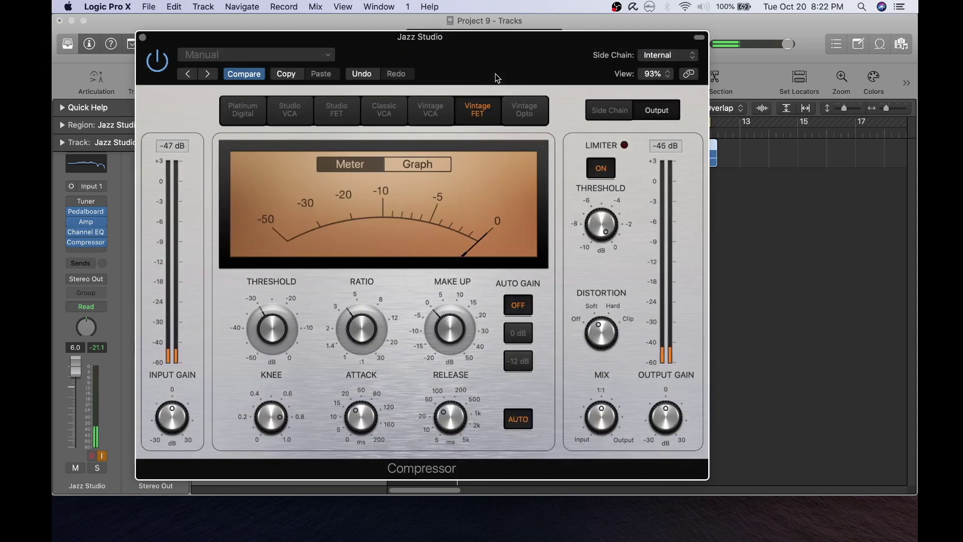
pyautogui.moveTo(555, 47); pyautogui.dragTo(729, 35)
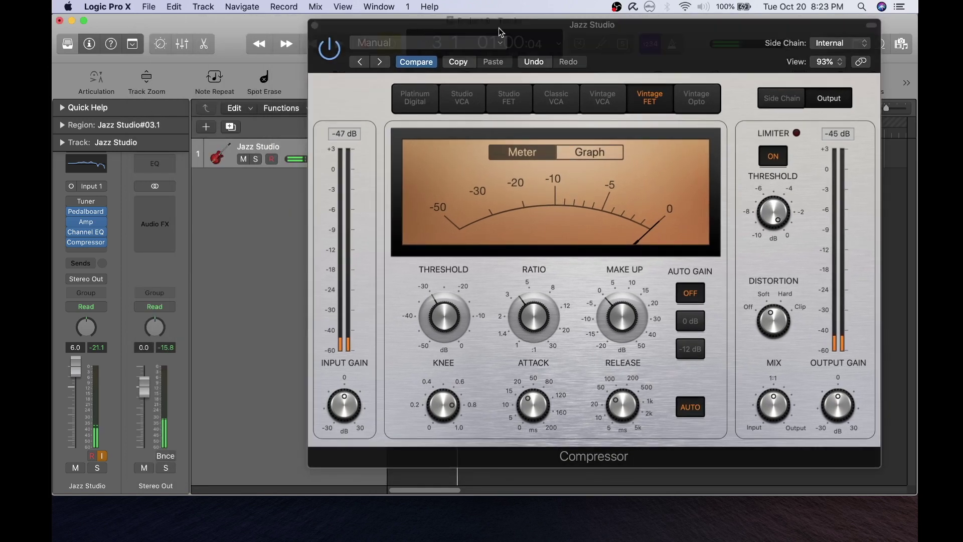
pyautogui.moveTo(510, 29); pyautogui.dragTo(508, 116)
pyautogui.click(340, 45)
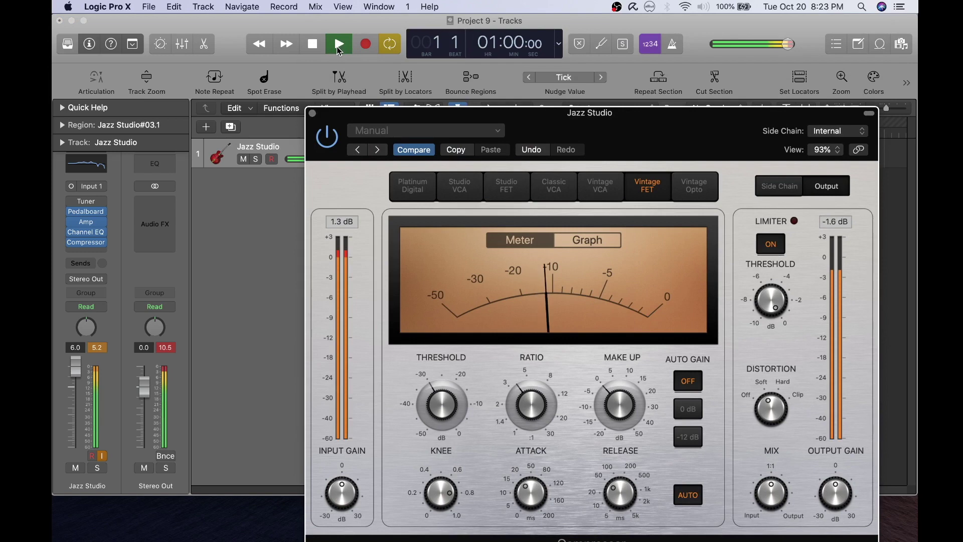
pyautogui.moveTo(535, 127); pyautogui.dragTo(420, 47)
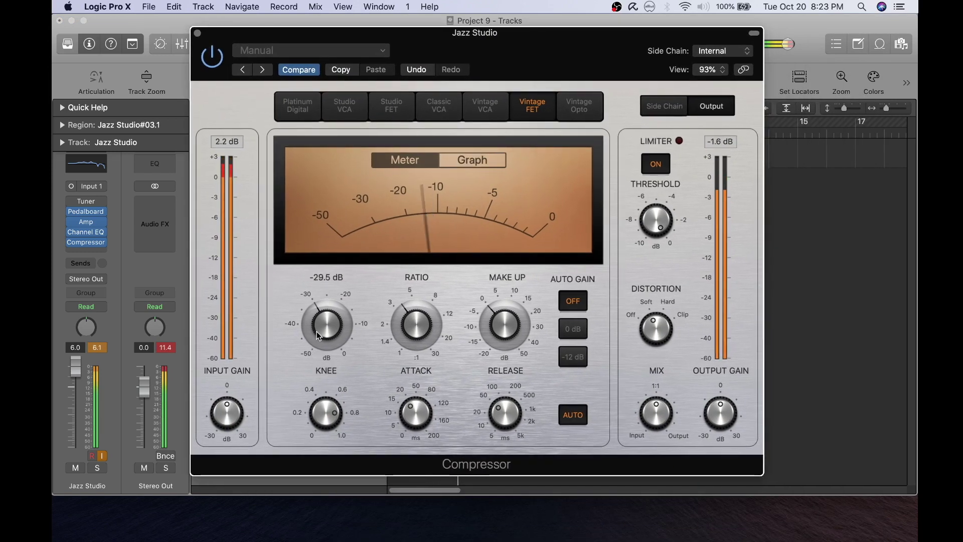
# Tune the compressor to about -31 dB threshold, +7.5 dB input, -6.5 dB make-up, 31% mix, then close it.
pyautogui.moveTo(330, 335); pyautogui.dragTo(329, 316)
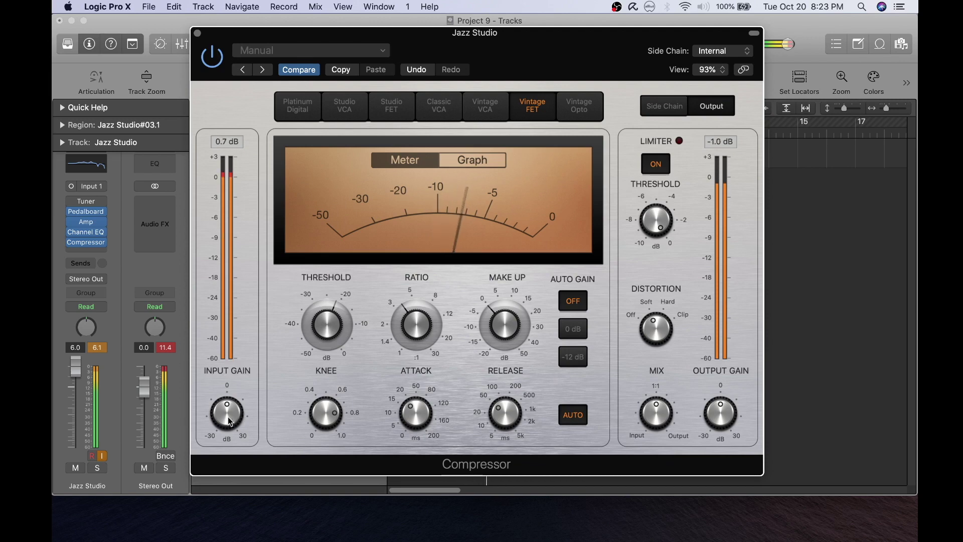
pyautogui.moveTo(219, 413)
pyautogui.mouseDown()
pyautogui.moveTo(219, 399)
pyautogui.moveTo(220, 413)
pyautogui.mouseUp()
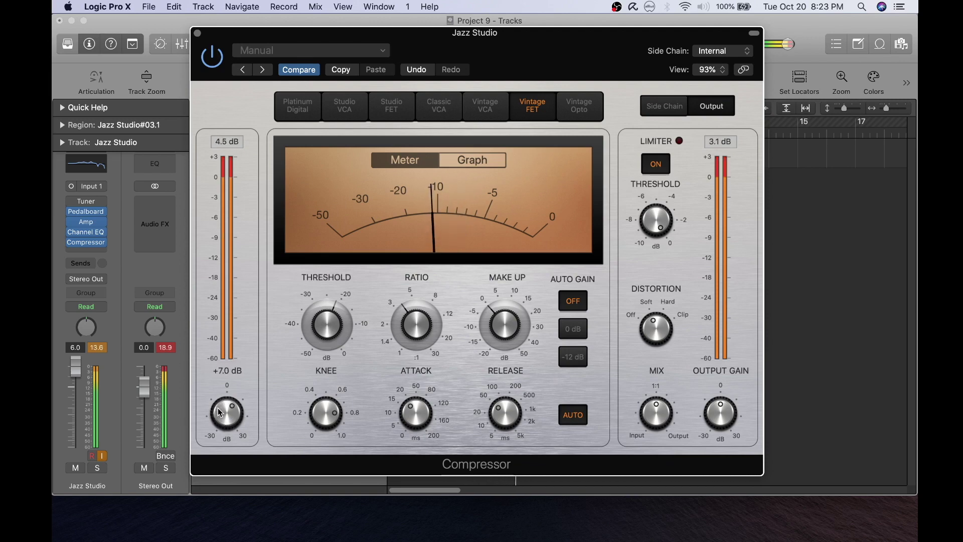
pyautogui.moveTo(504, 328); pyautogui.dragTo(495, 343)
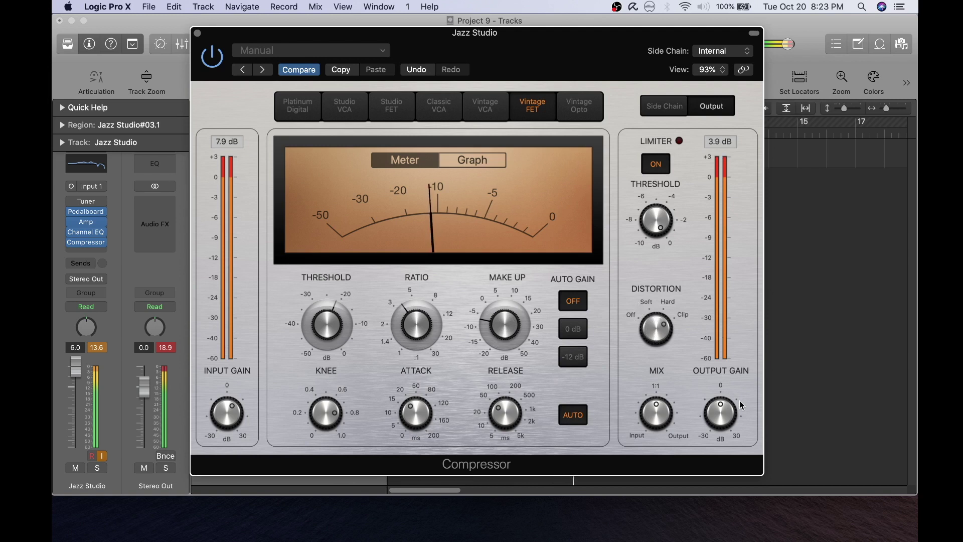
pyautogui.moveTo(741, 405); pyautogui.dragTo(714, 432)
pyautogui.moveTo(652, 420); pyautogui.dragTo(650, 437)
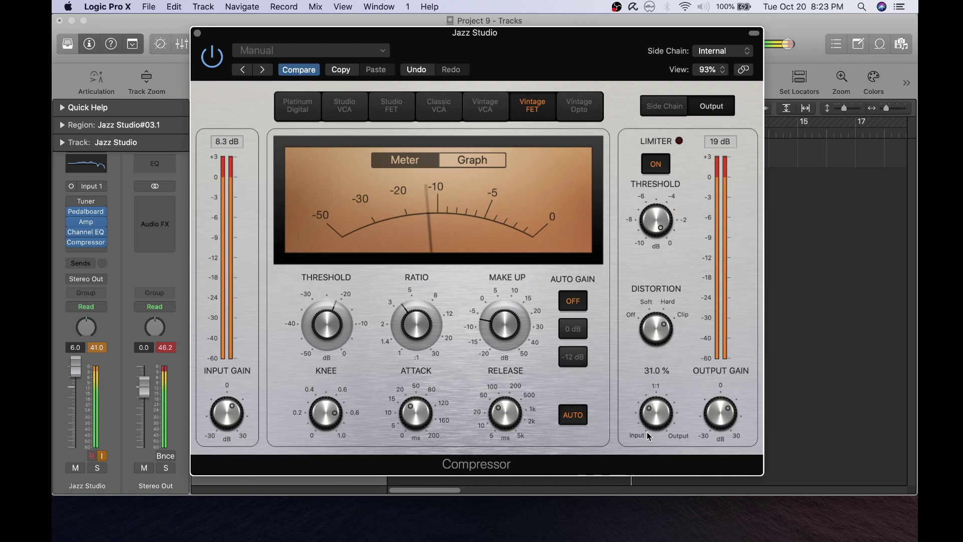
pyautogui.moveTo(332, 331); pyautogui.dragTo(336, 357)
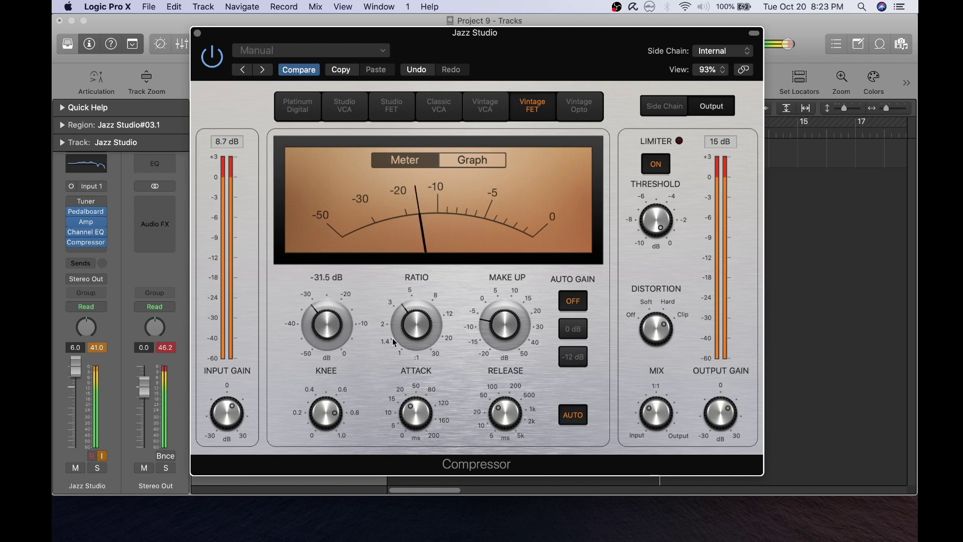
pyautogui.moveTo(392, 338); pyautogui.dragTo(407, 328)
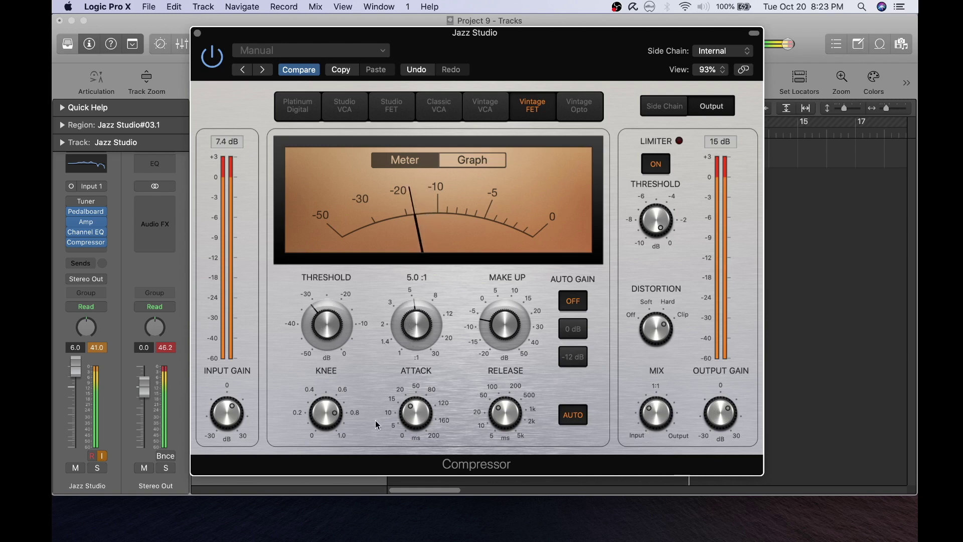
pyautogui.moveTo(316, 422); pyautogui.dragTo(315, 409)
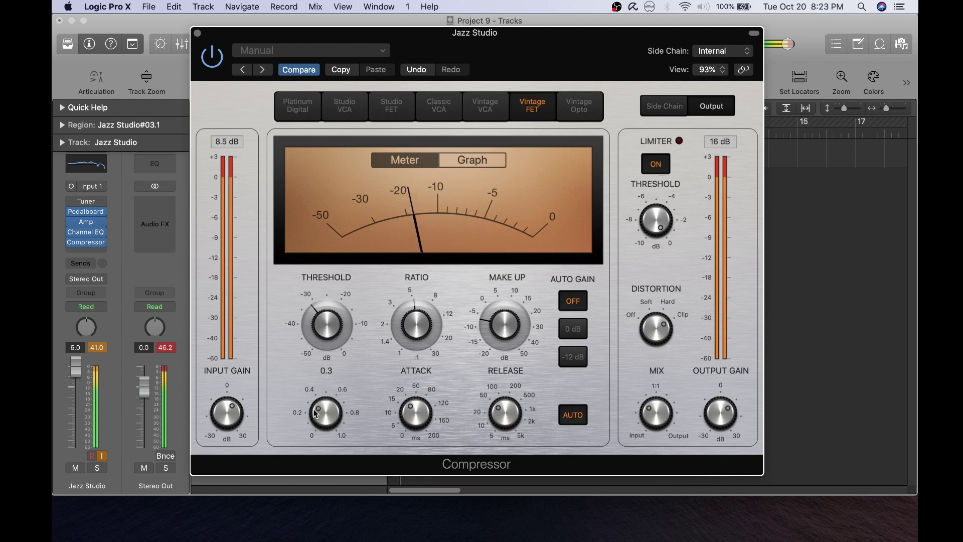
pyautogui.click(198, 34)
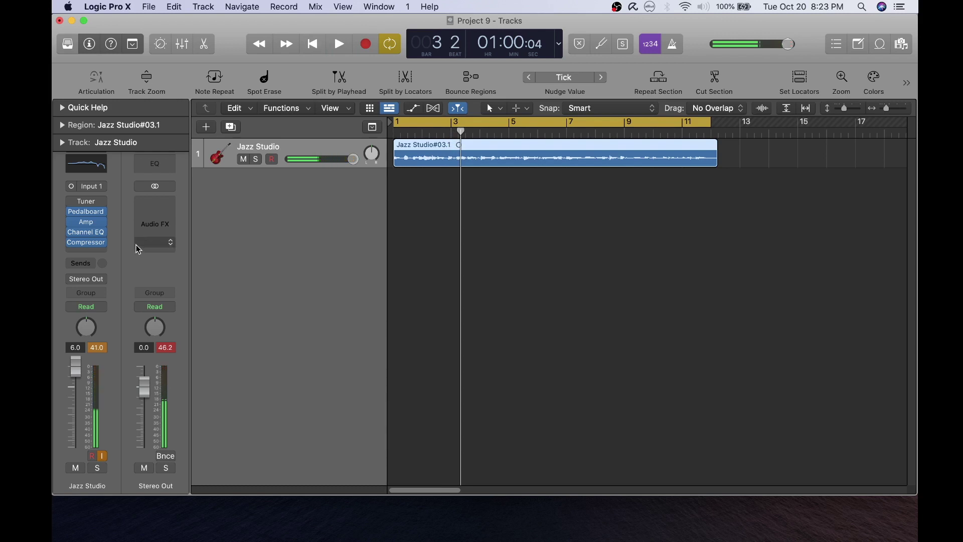
# Show the Modulation effects list for the Jazz Studio compressor slot.
pyautogui.click(102, 244)
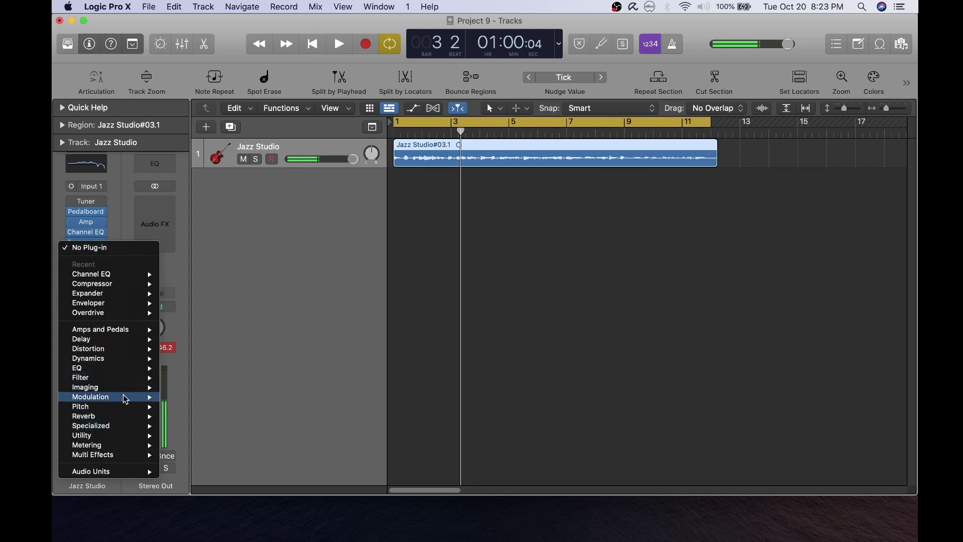
pyautogui.moveTo(126, 399)
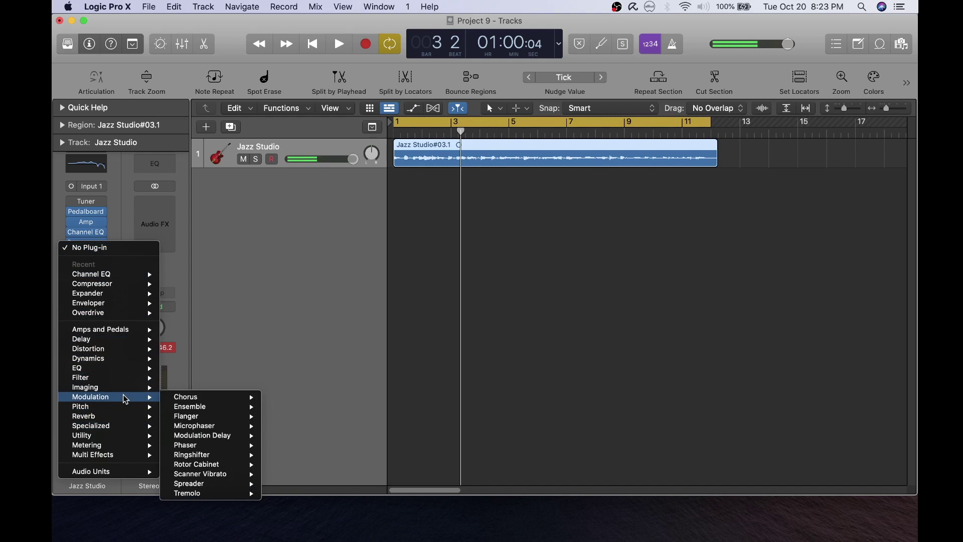